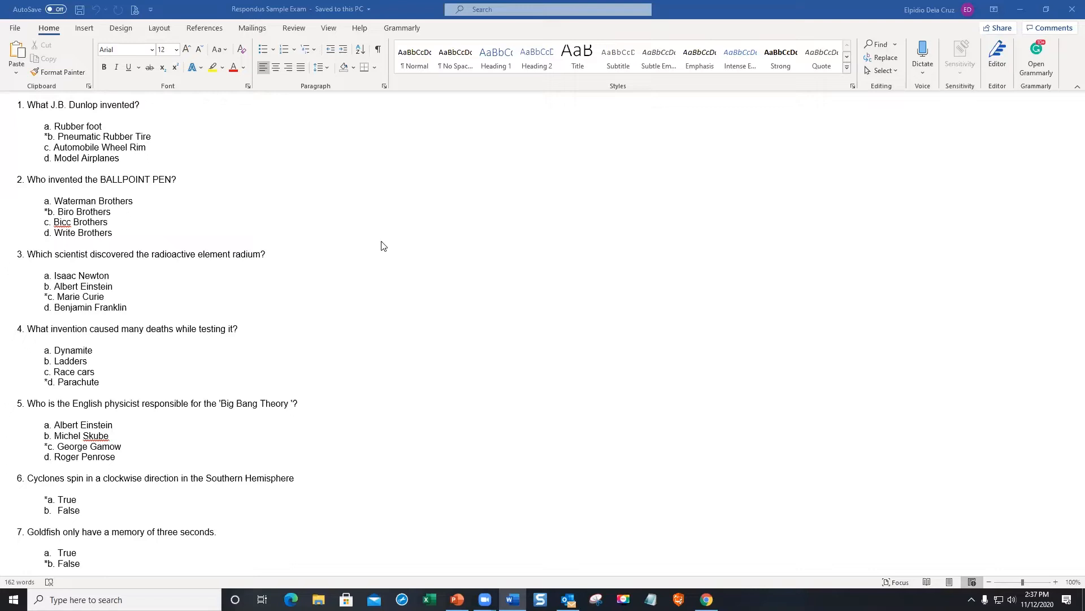
# - Delete the space after '1.' in question 1 and undo Word's automatic list numbering
pyautogui.scroll(-2, 504, 341)
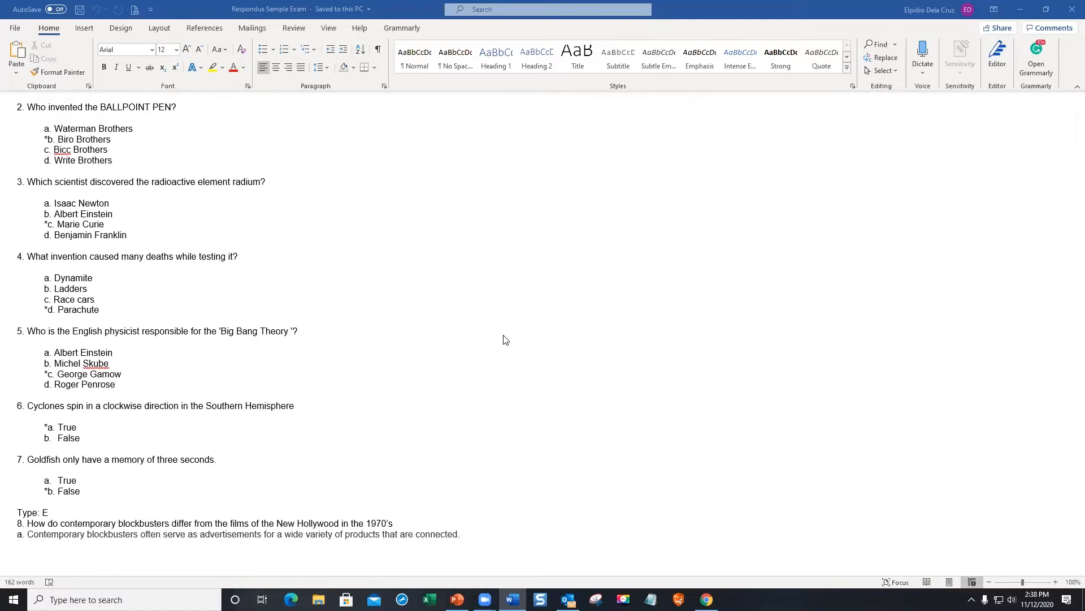
pyautogui.scroll(3, 506, 339)
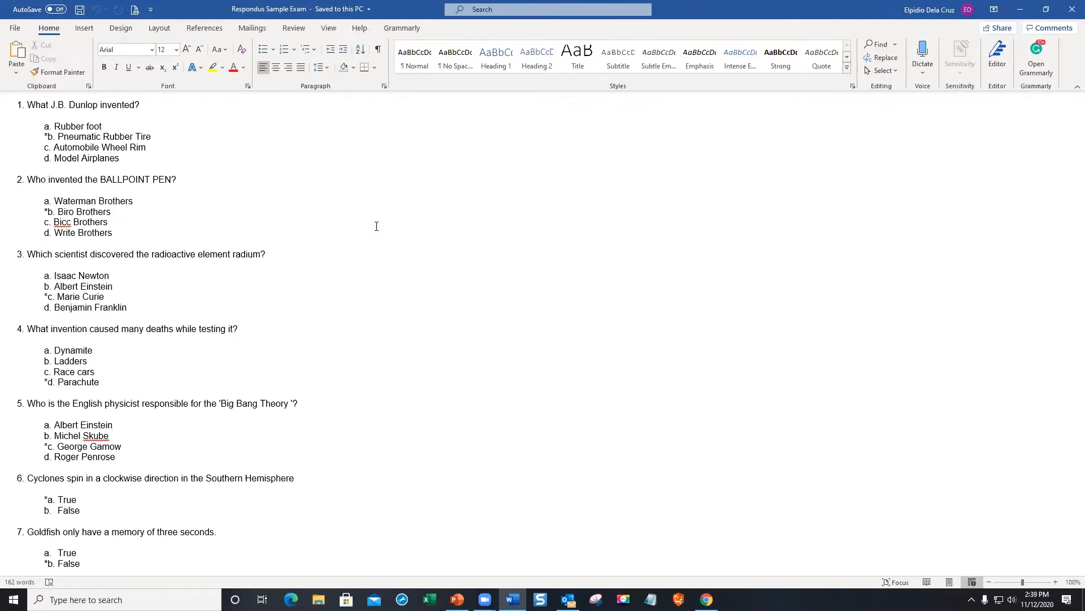
pyautogui.click(28, 104)
pyautogui.press('BackSpace')
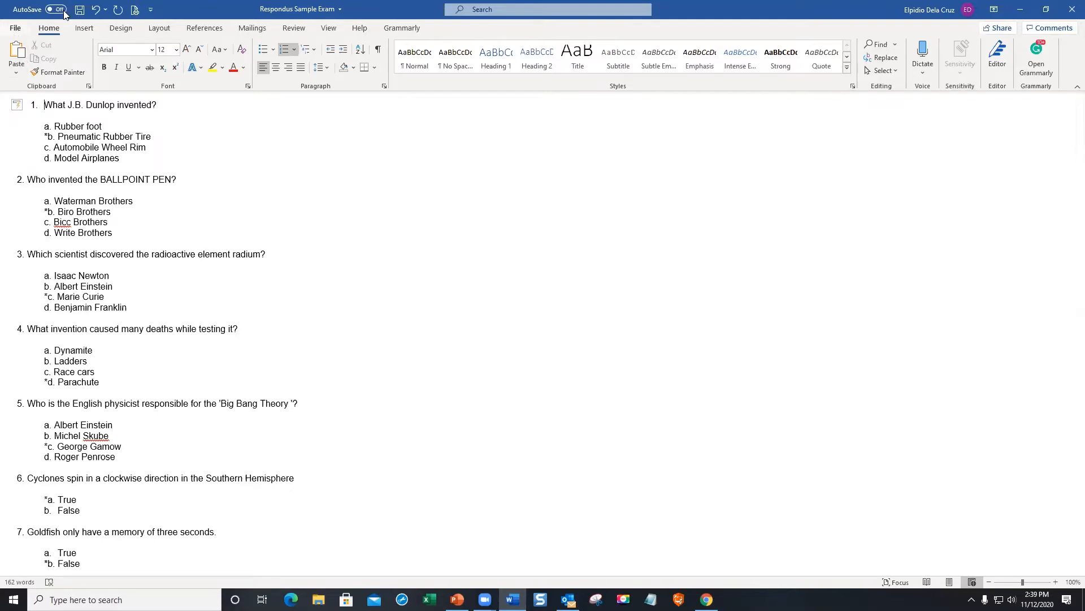
pyautogui.click(94, 10)
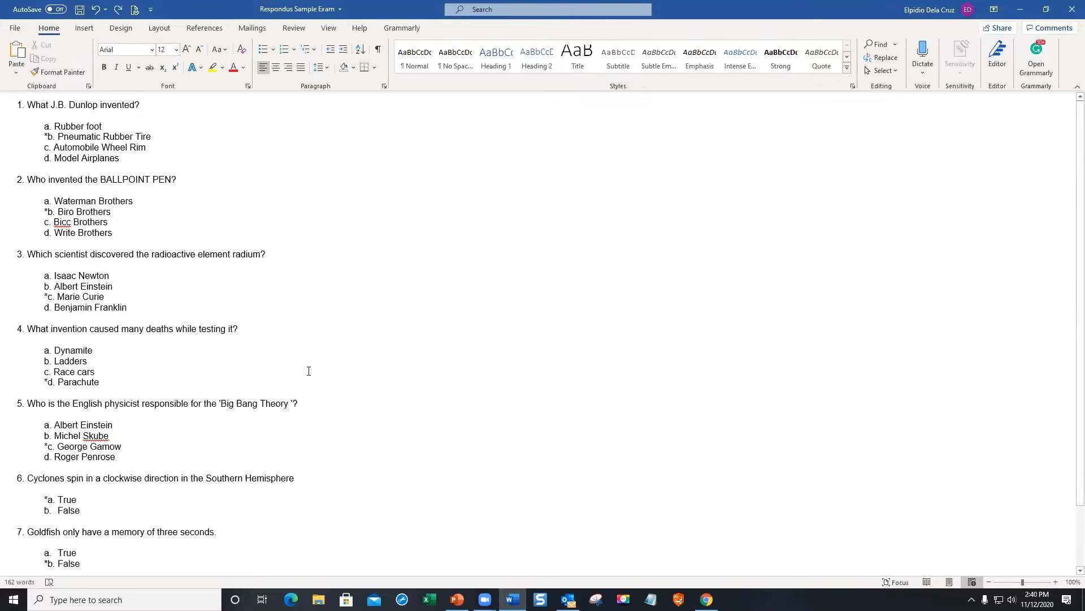
pyautogui.scroll(-3, 383, 369)
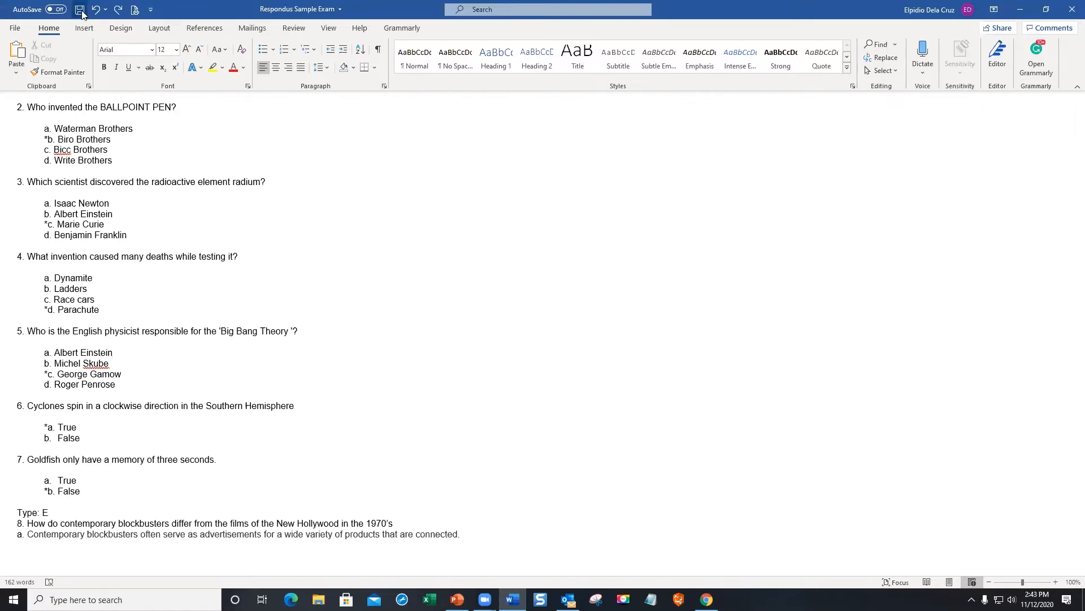
# - Save the Respondus Sample Exam document and close Microsoft Word
pyautogui.click(14, 28)
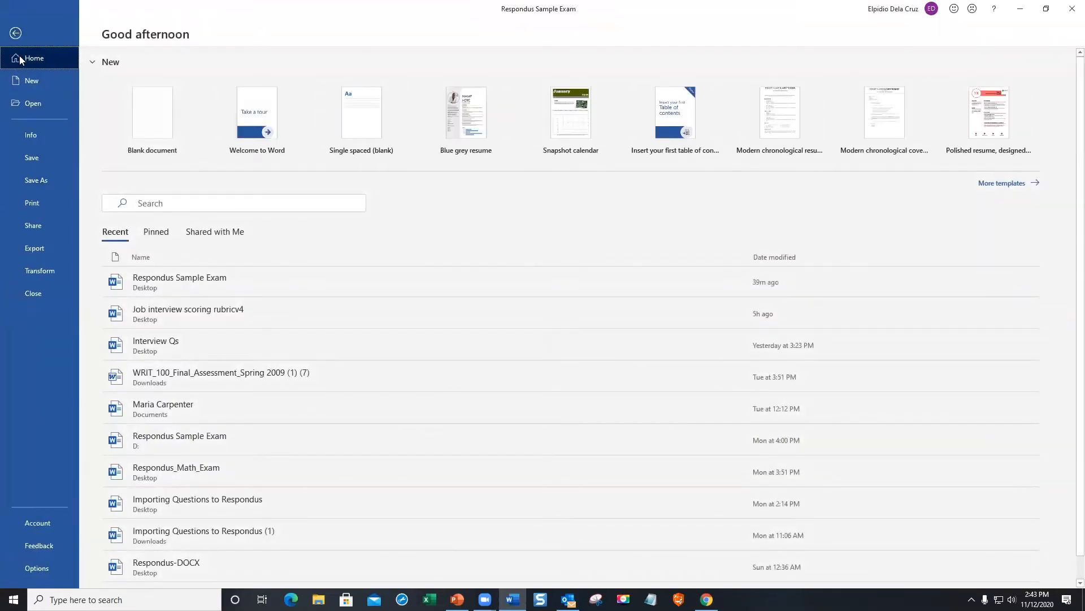
pyautogui.click(15, 35)
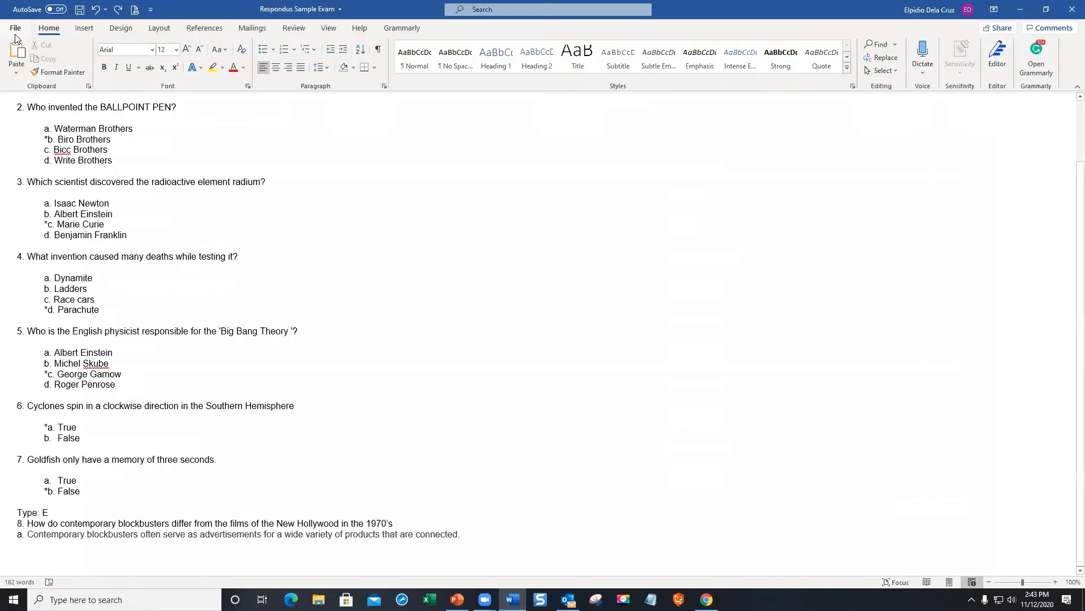
pyautogui.click(79, 12)
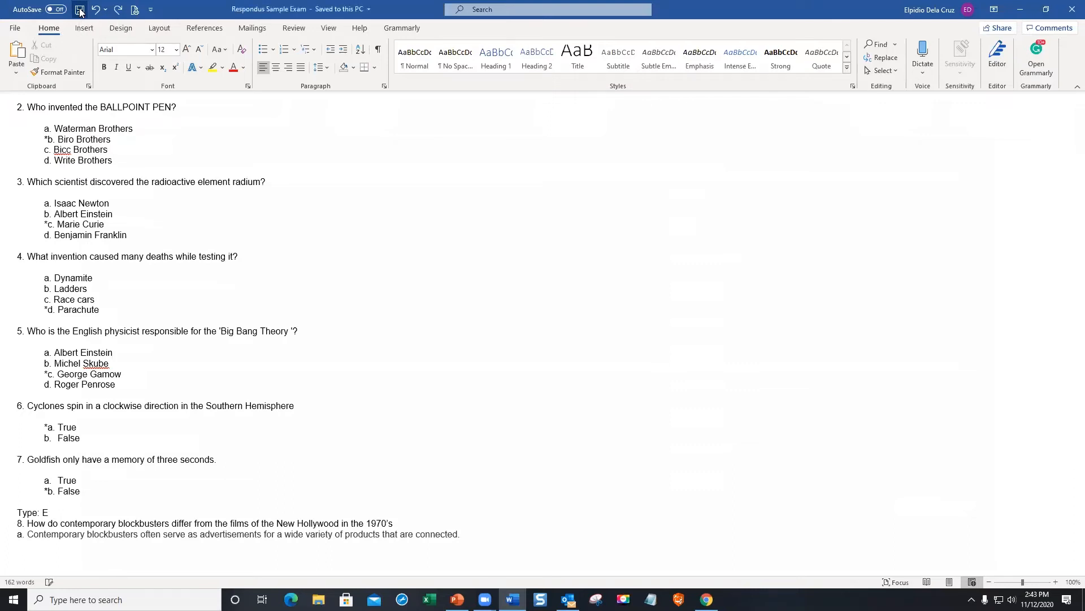
pyautogui.click(1070, 10)
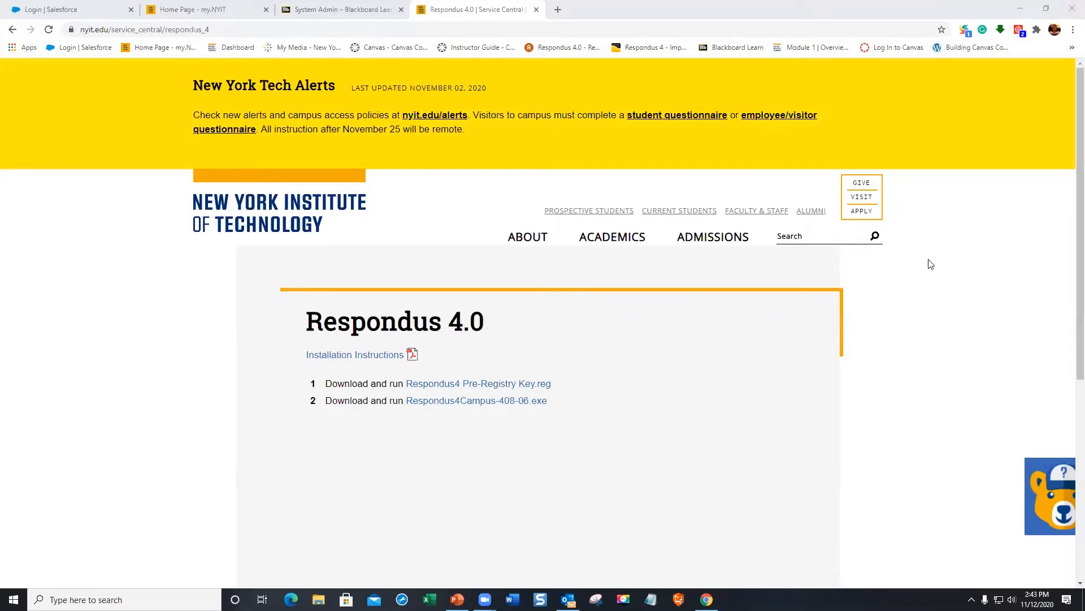
# - Launch Respondus 4.0 from the desktop and keep Canvas as the current personality
pyautogui.click(1020, 13)
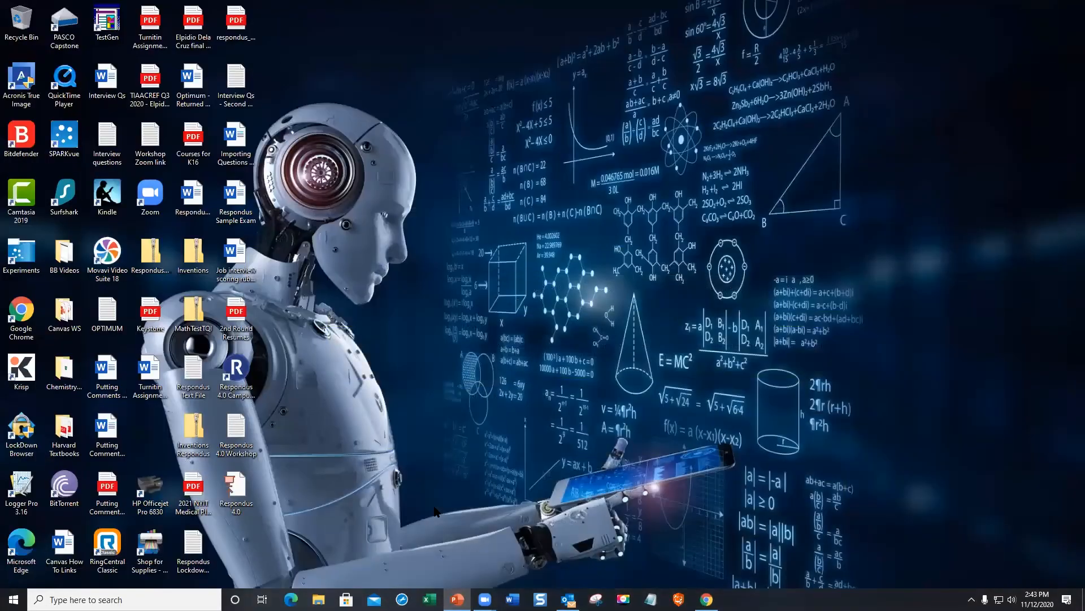
pyautogui.doubleClick(238, 370)
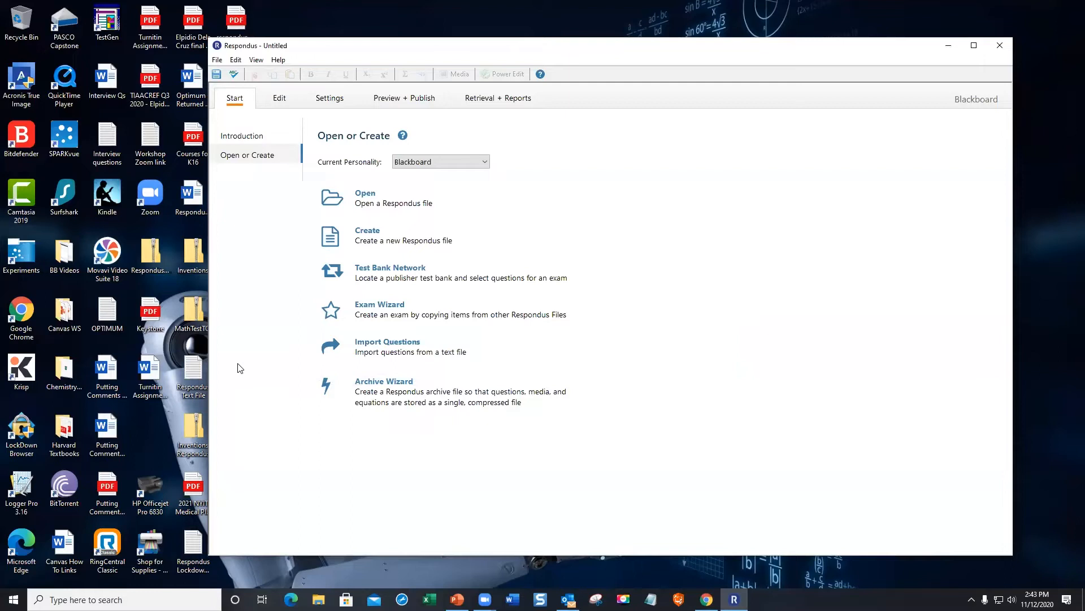
pyautogui.click(451, 165)
pyautogui.click(458, 194)
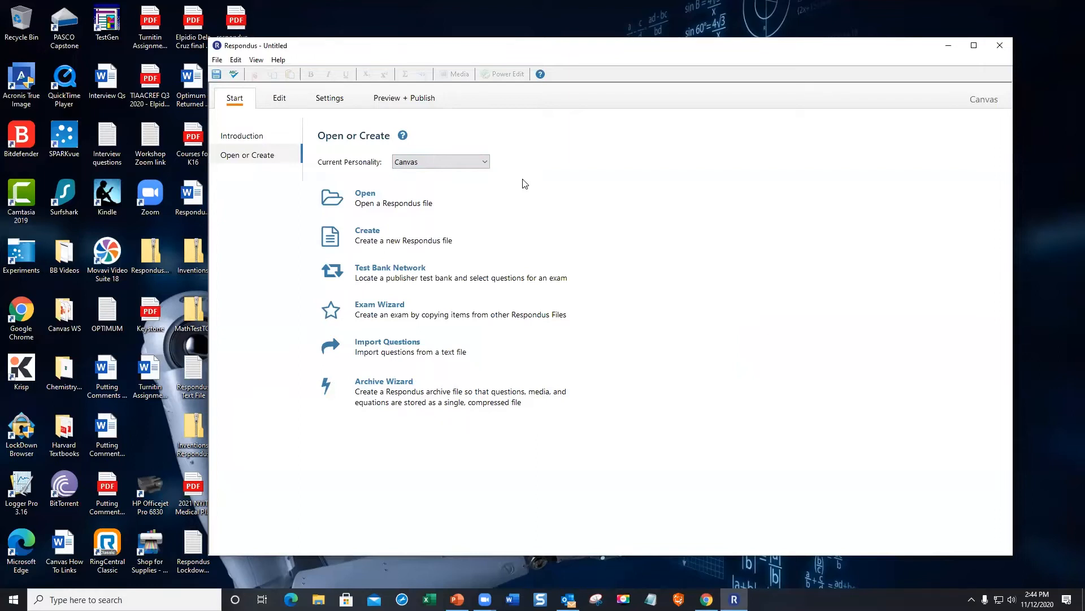
pyautogui.click(487, 166)
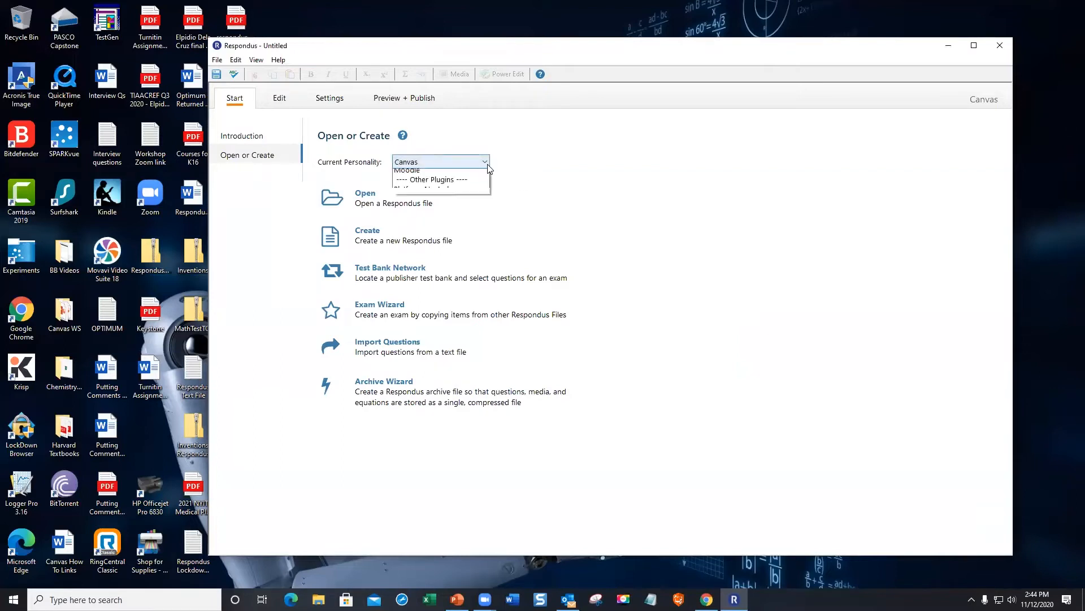
pyautogui.click(479, 195)
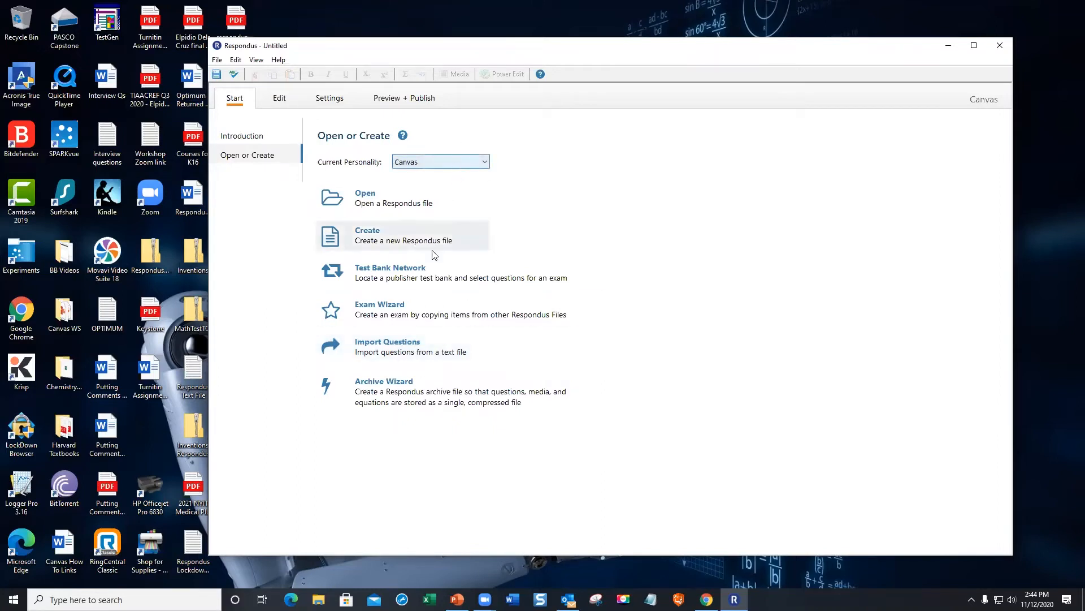
# - Begin importing questions and open the Type of file list
pyautogui.click(412, 346)
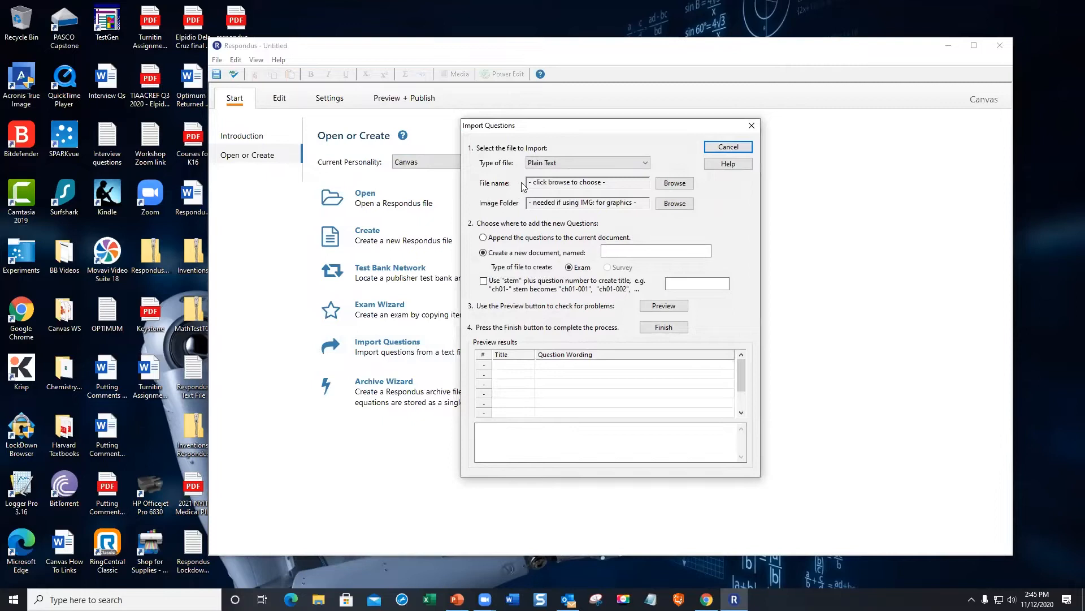
pyautogui.click(645, 163)
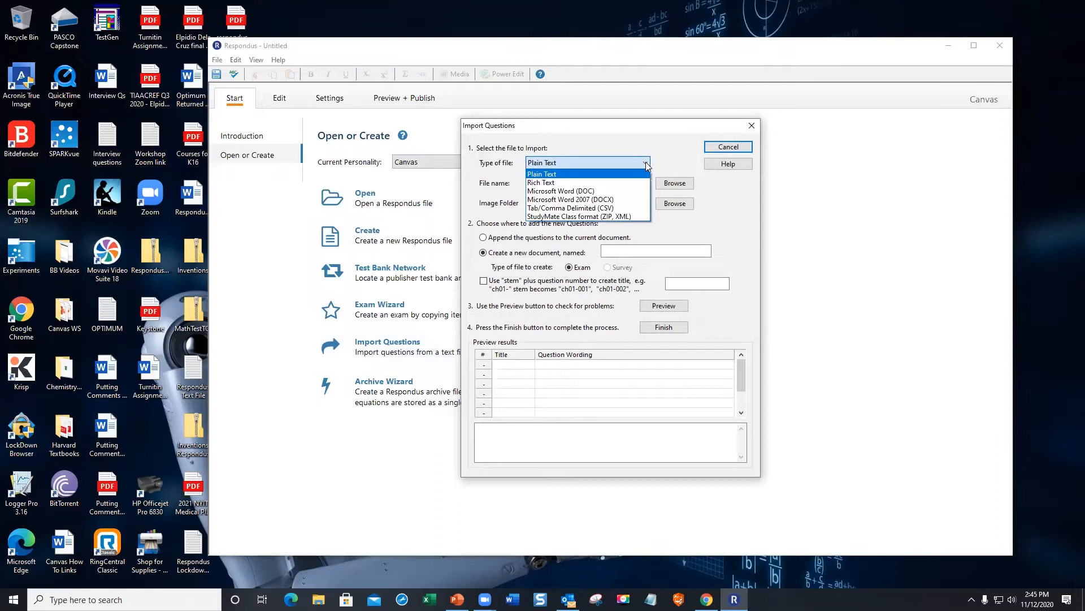
# - Set the import type to Microsoft Word 2007 (DOCX) and choose Respondus Sample Exam.docx from the Desktop
pyautogui.click(615, 199)
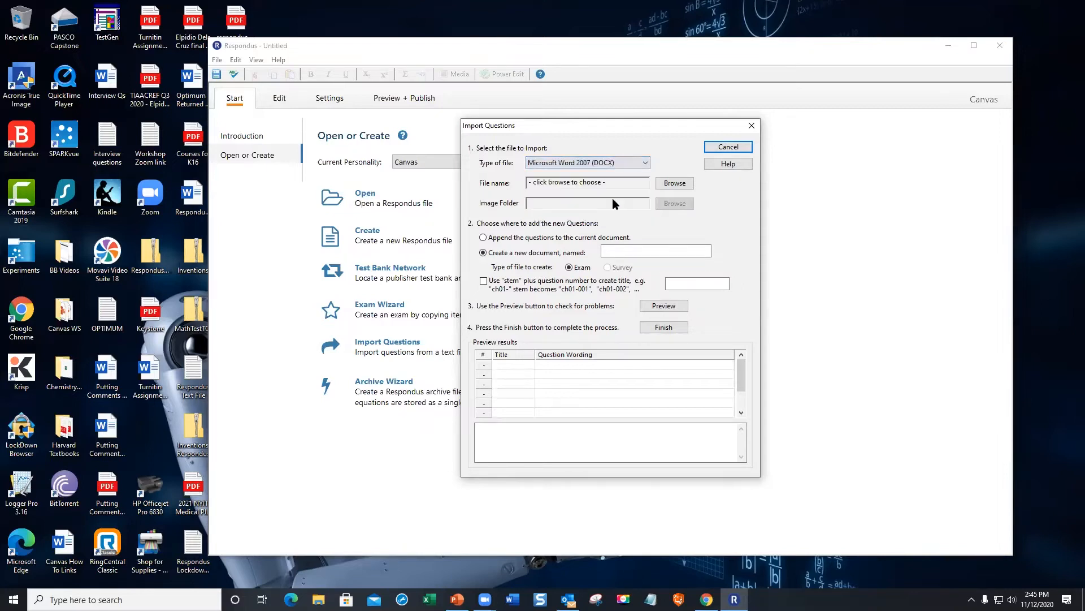
pyautogui.click(675, 183)
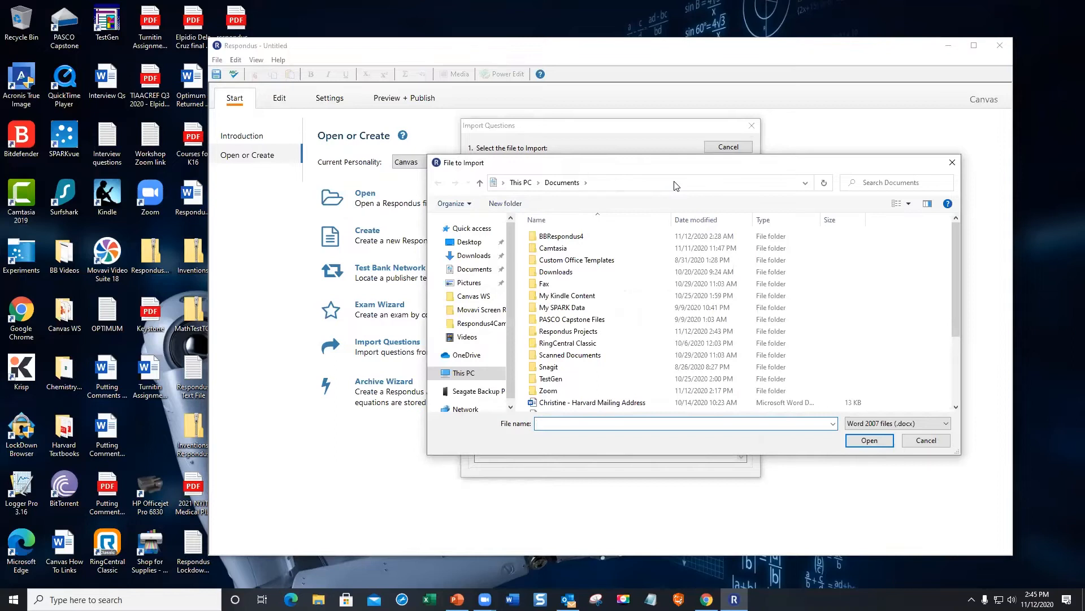
pyautogui.click(474, 242)
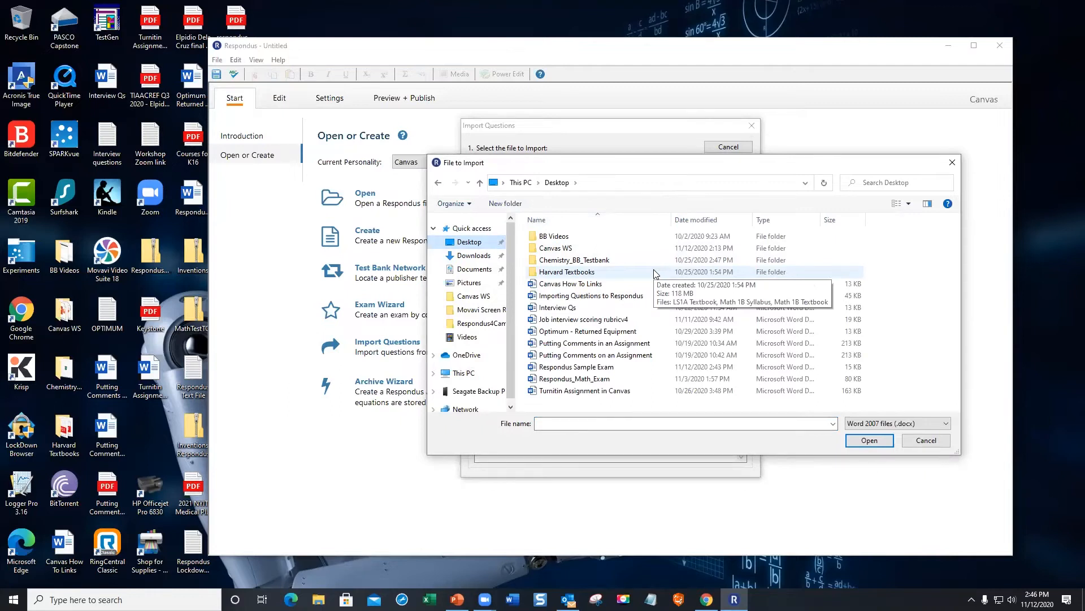
pyautogui.click(609, 369)
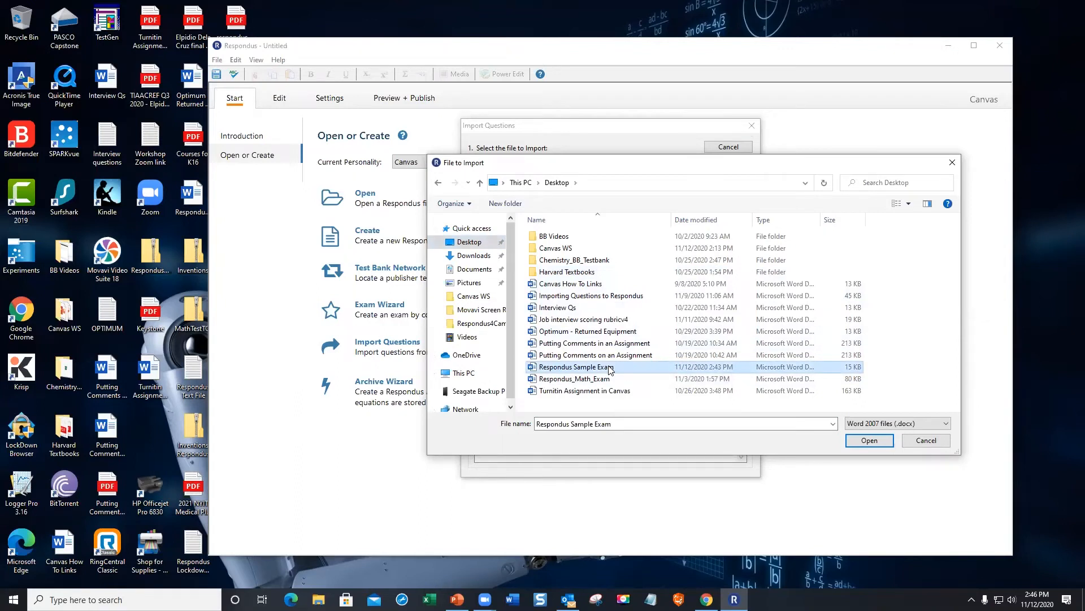
pyautogui.click(871, 440)
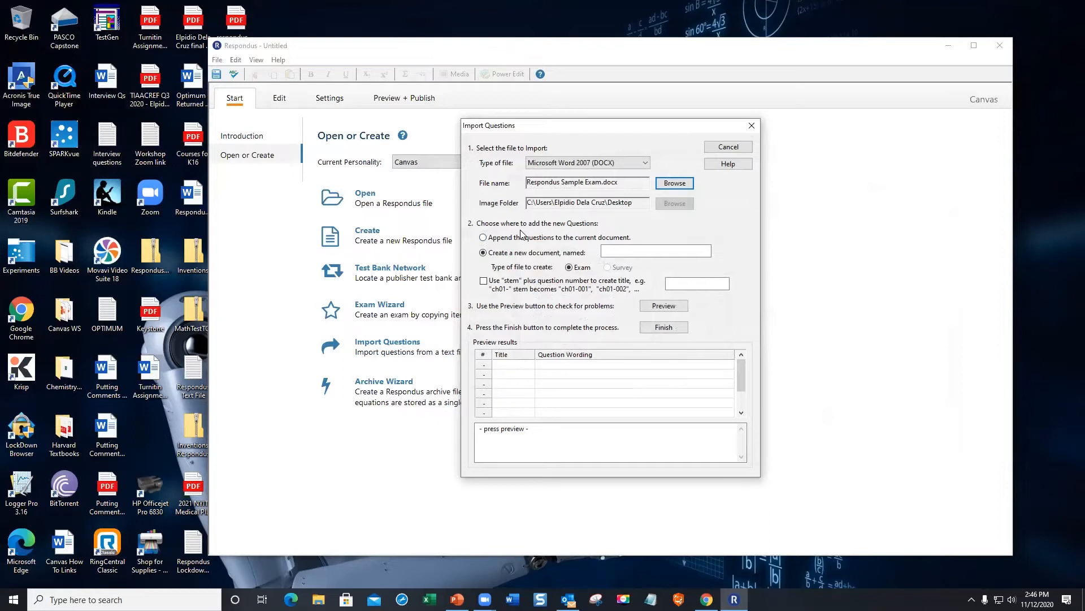
# - Name the new exam 'Midterm Test - Fall 2020' and preview the eight questions for warnings
pyautogui.click(606, 249)
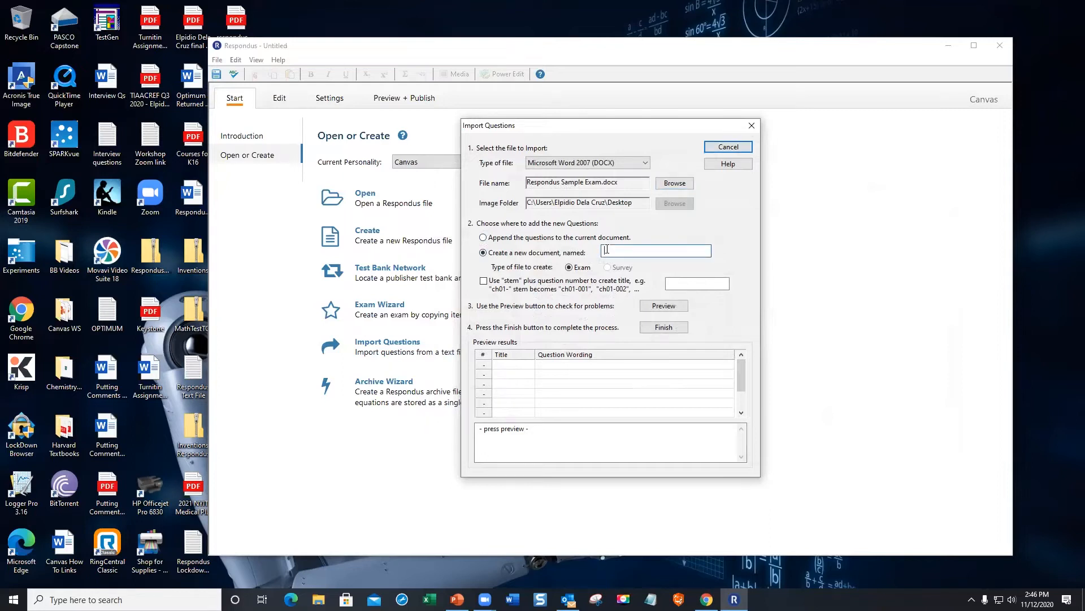
pyautogui.write('Midterm Test - Fall 2020')
pyautogui.click(665, 307)
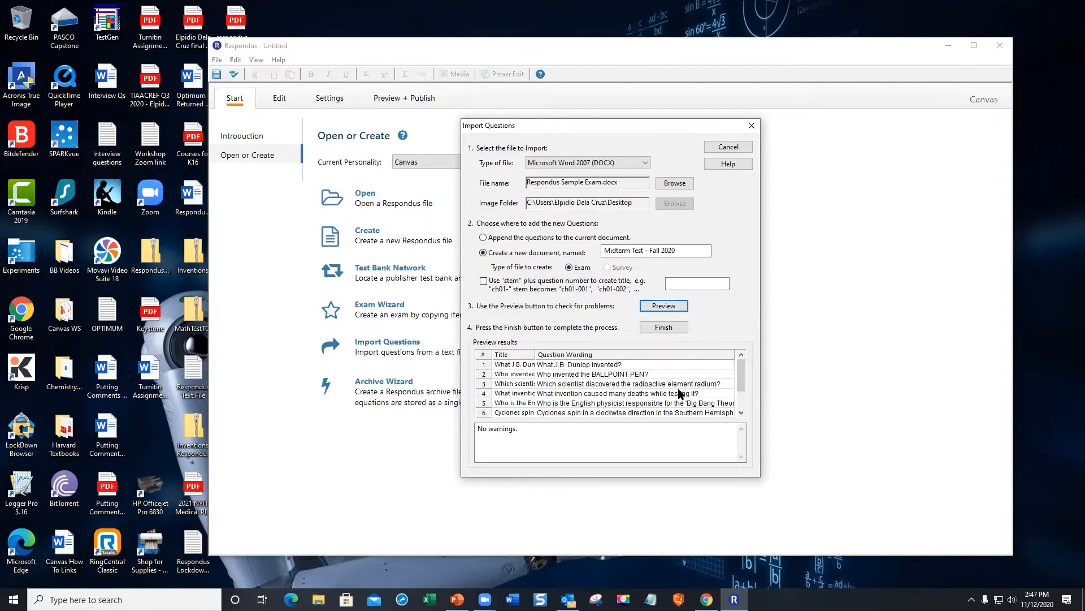
pyautogui.scroll(-1, 668, 400)
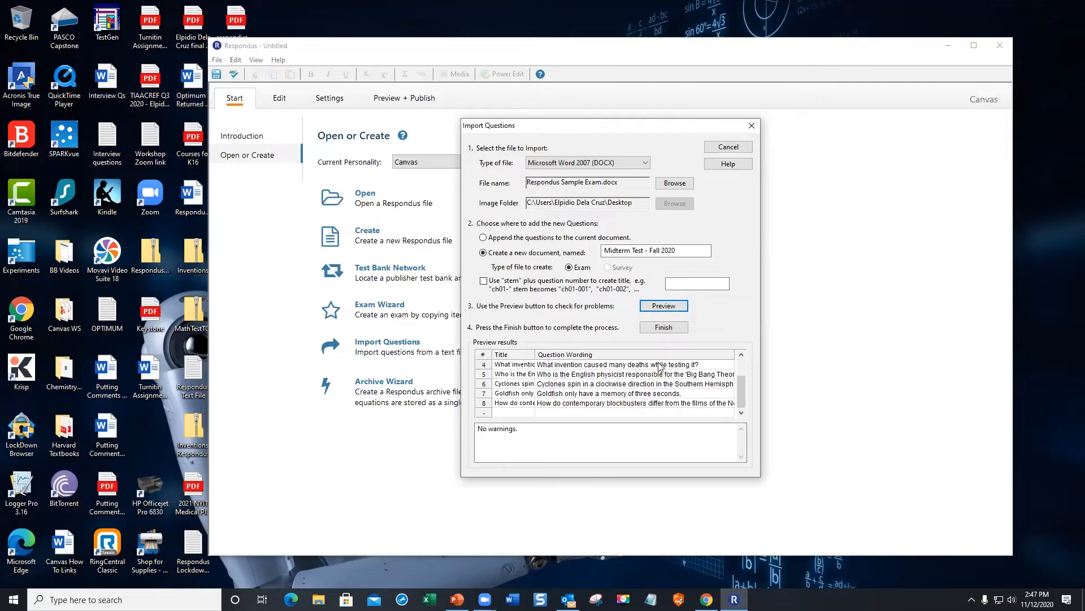
# - Finish the import, acknowledge the saved Midterm Test - Fall 2020.rsp, and open Settings
pyautogui.click(663, 328)
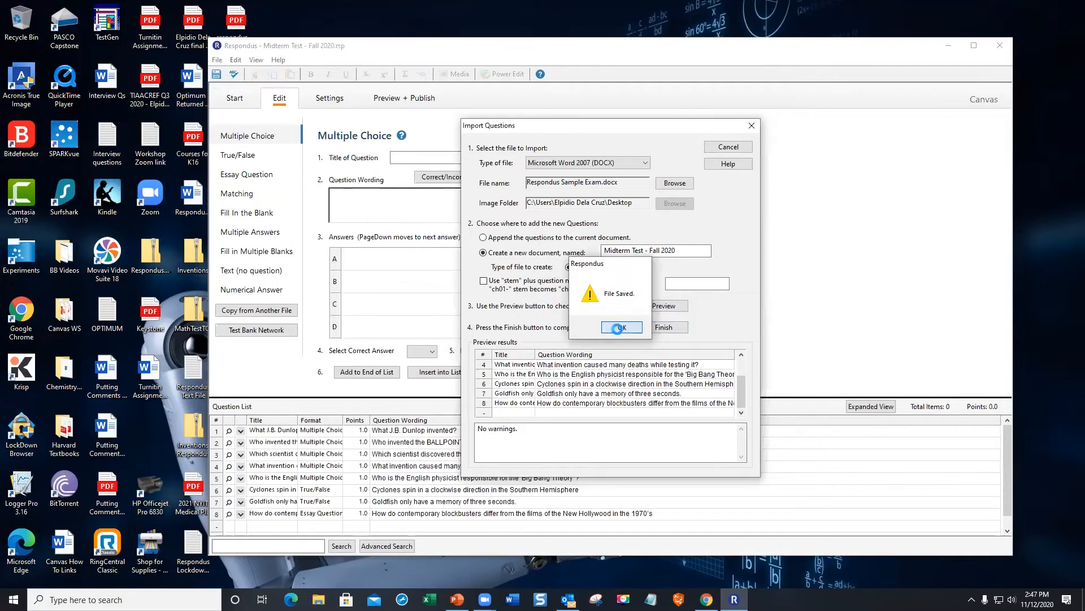
pyautogui.click(620, 332)
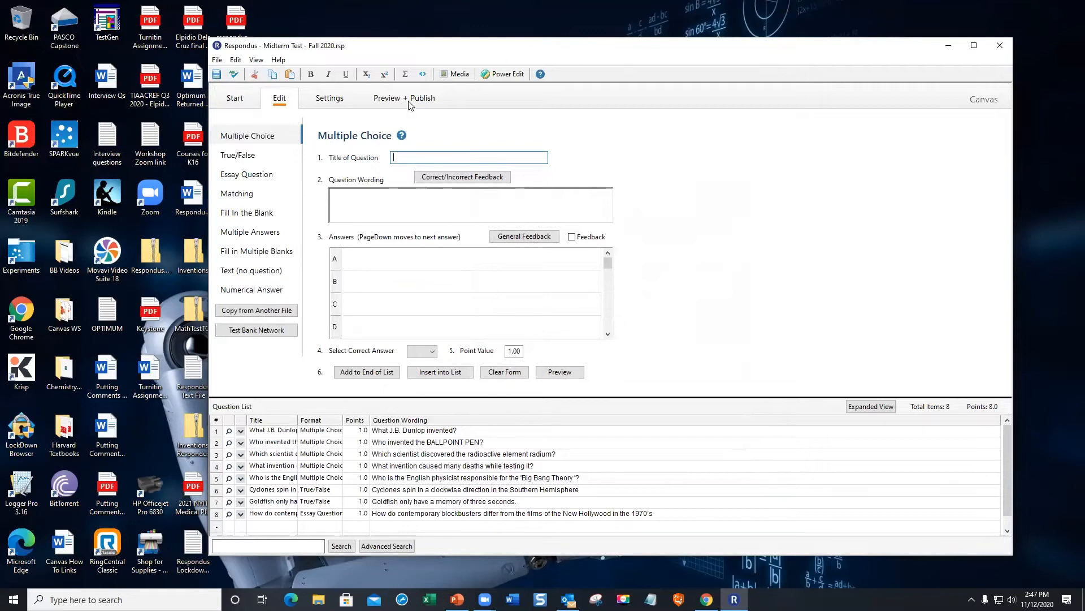
pyautogui.click(331, 103)
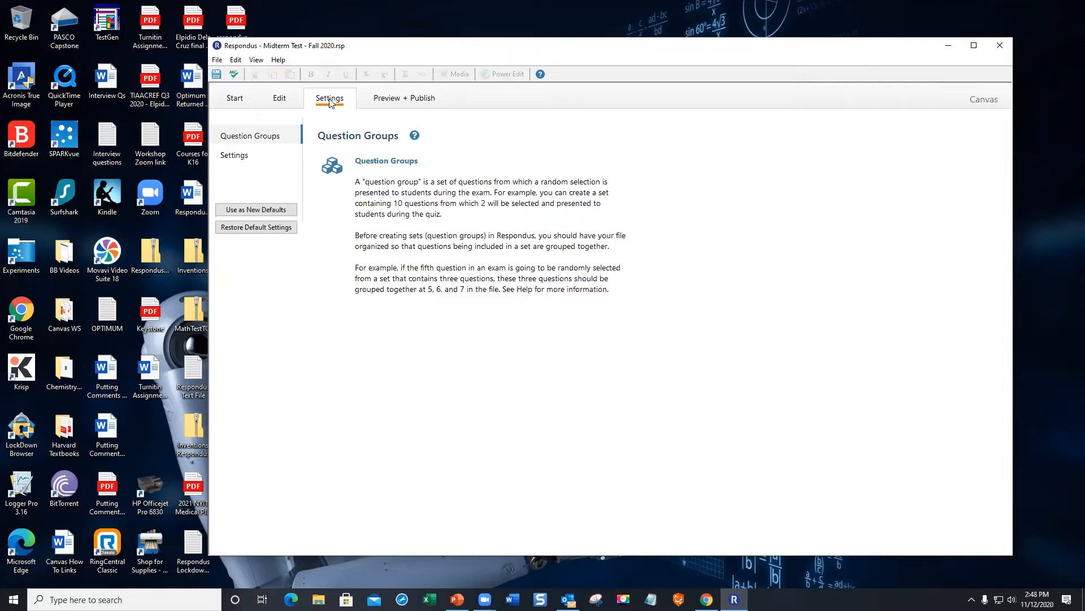
# - Preview the exam file, step through questions 1 to 8, then close the preview
pyautogui.click(410, 100)
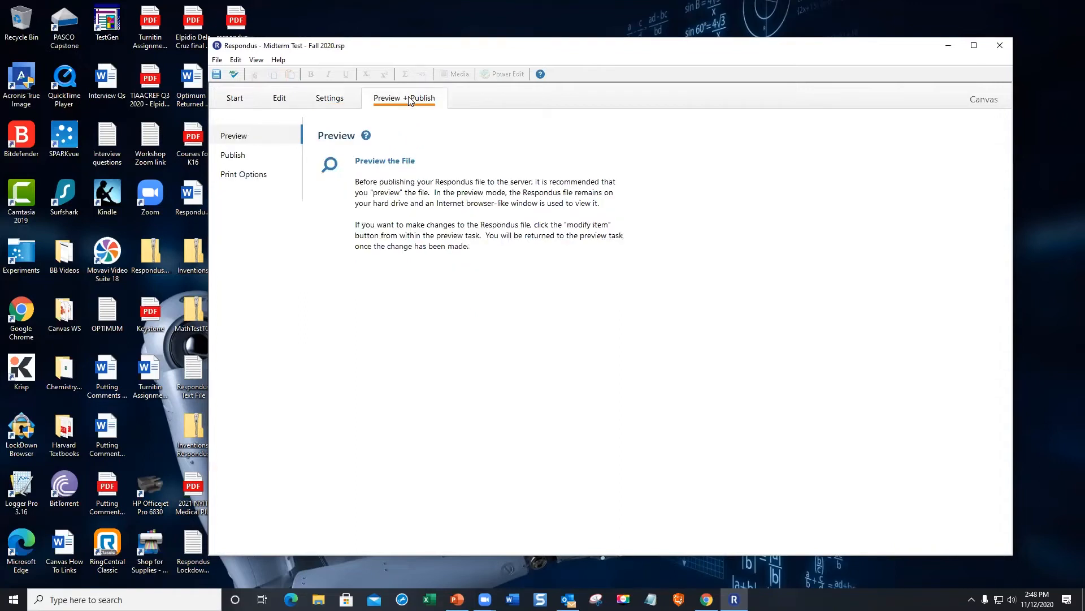
pyautogui.click(395, 162)
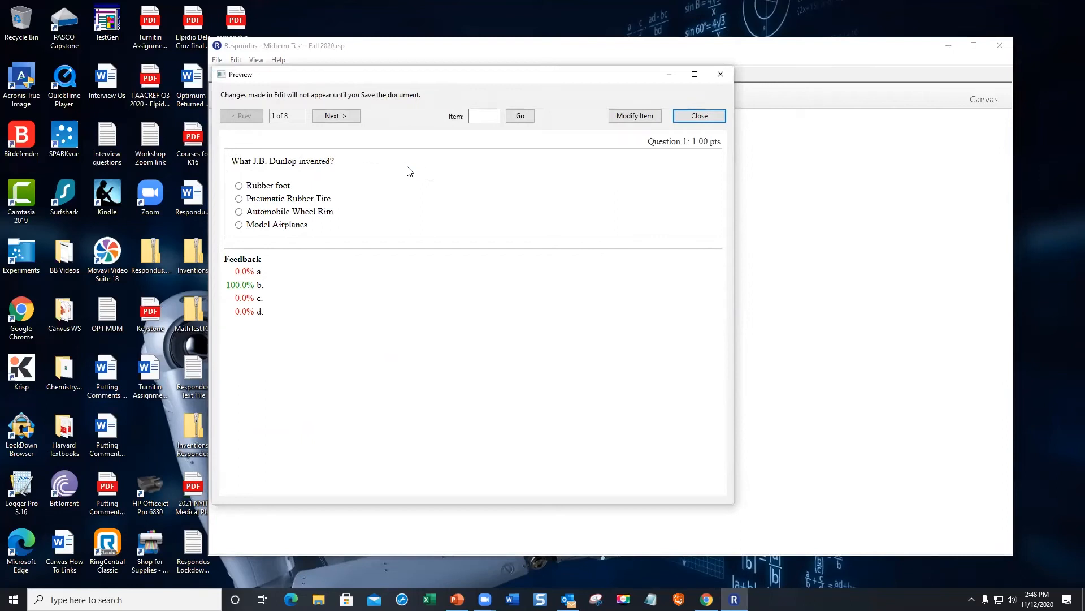
pyautogui.click(346, 116)
pyautogui.click(346, 116)
pyautogui.click(346, 116)
pyautogui.click(346, 116)
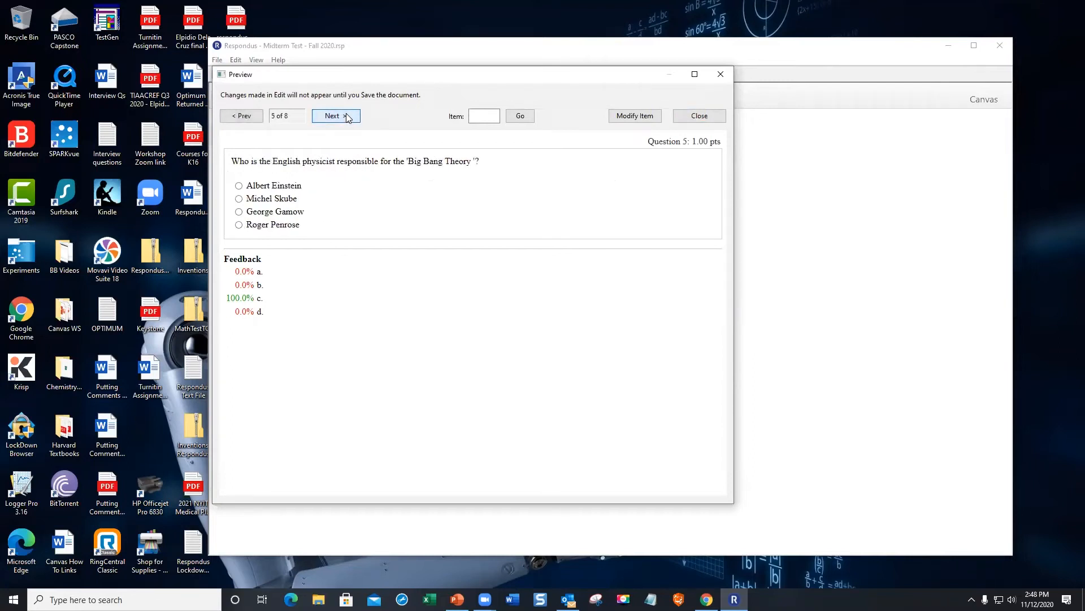
pyautogui.click(346, 116)
pyautogui.click(346, 115)
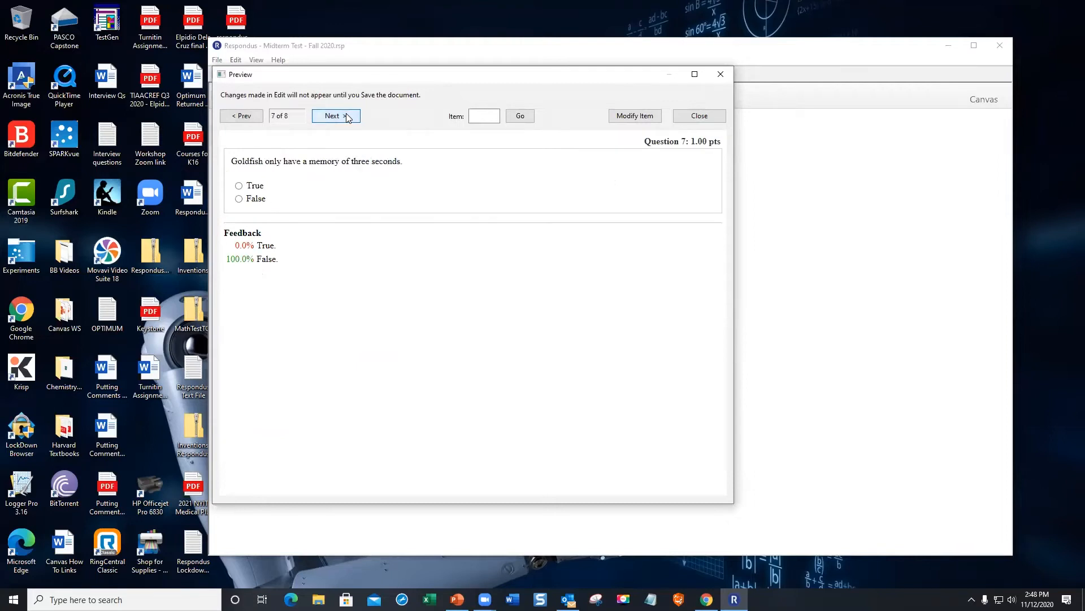
pyautogui.click(346, 116)
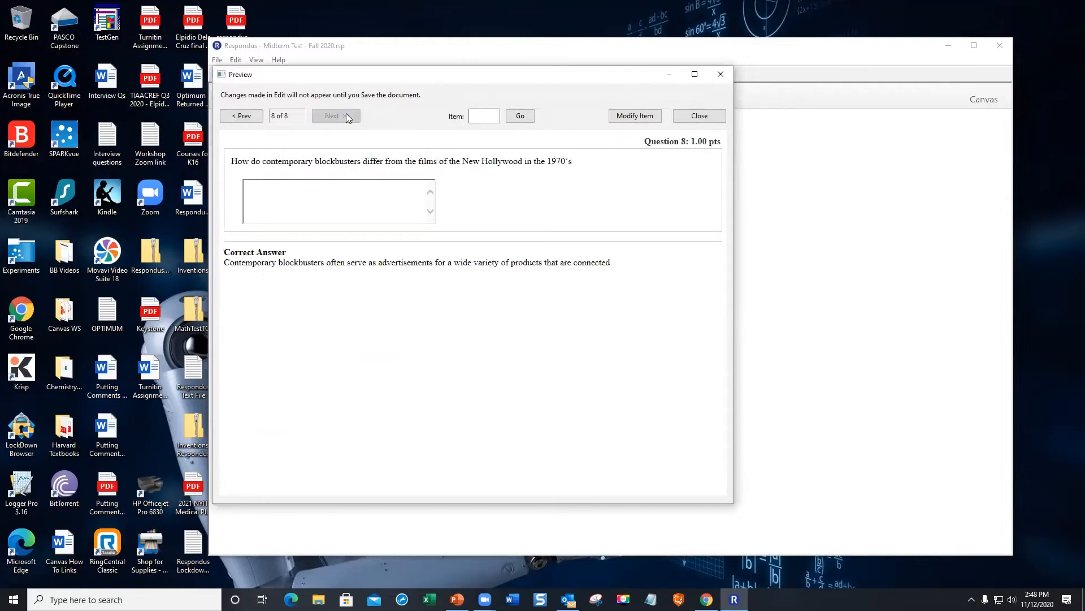
pyautogui.click(688, 117)
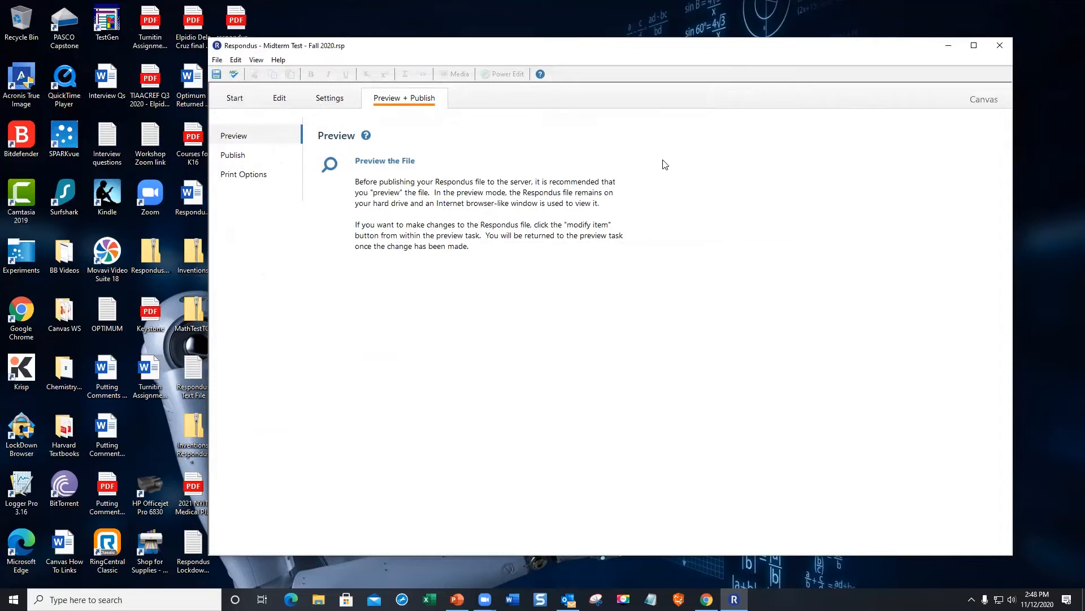
# - Open the Canvas publishing options and launch the Publish Wizard
pyautogui.click(239, 159)
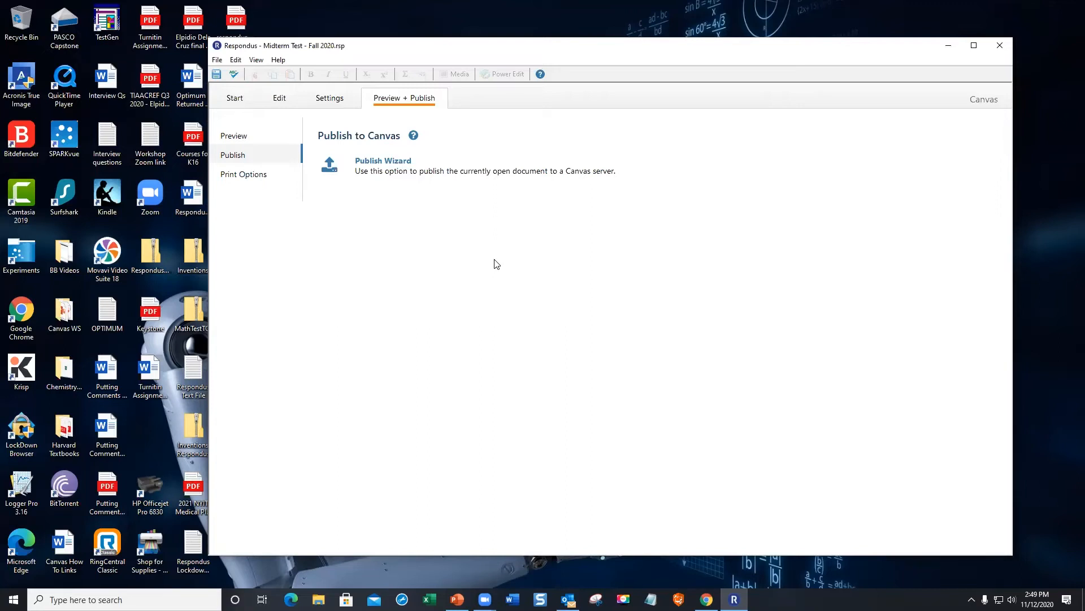
pyautogui.click(390, 159)
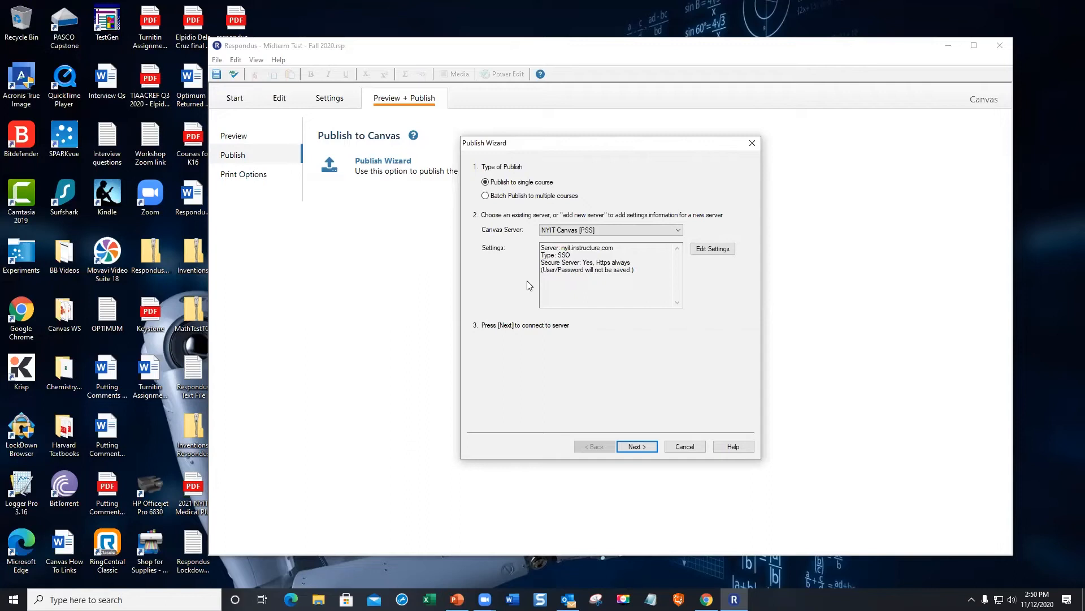
# - Select NYIT Canvas [PSS] as the Canvas server and proceed to the Canvas login prompt
pyautogui.click(623, 232)
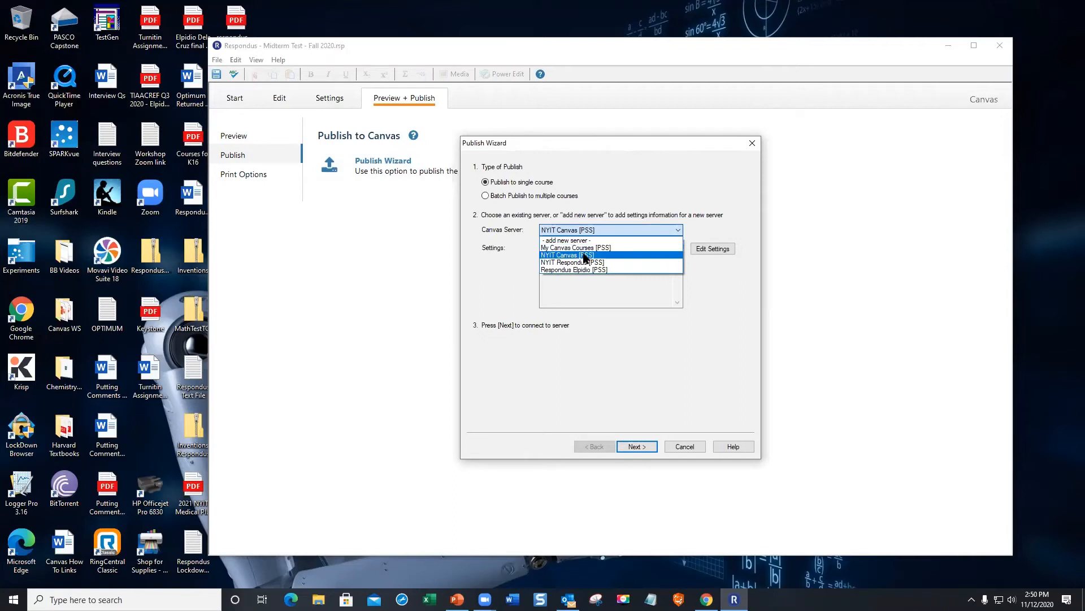
pyautogui.click(586, 255)
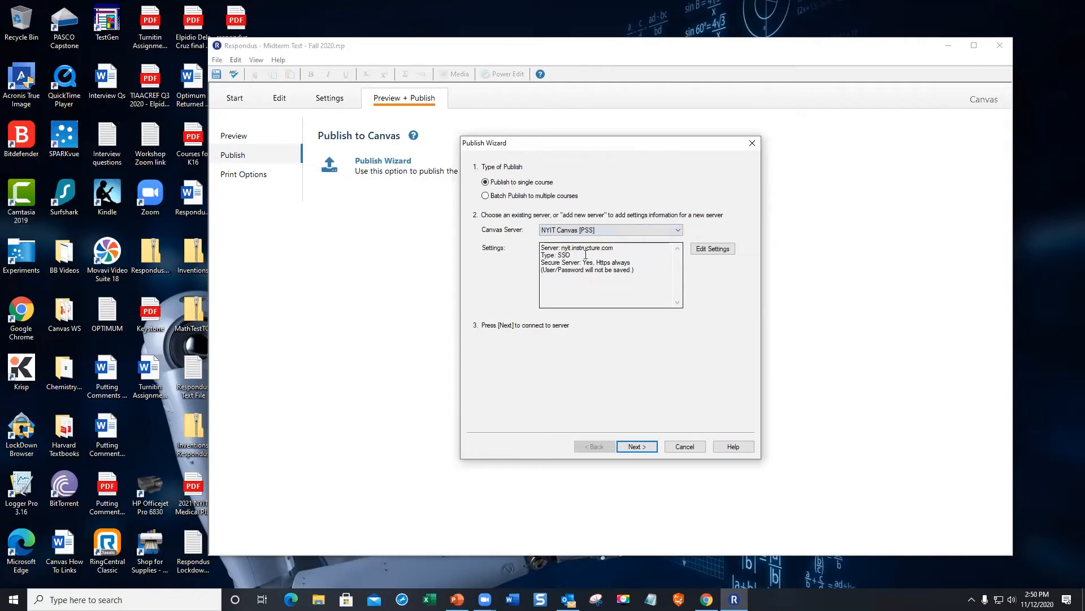
pyautogui.click(648, 447)
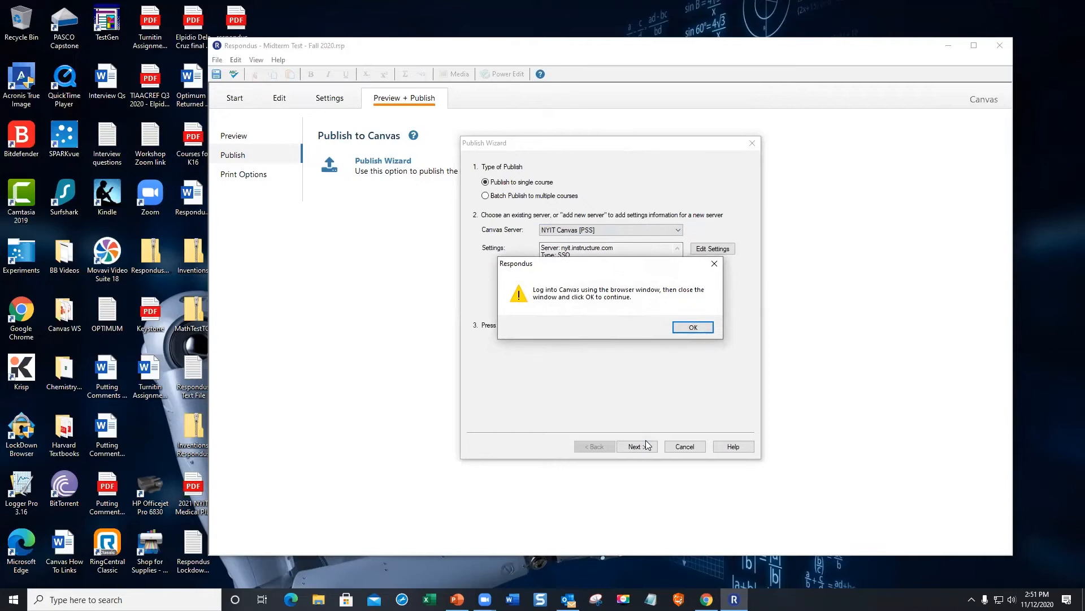
# - Sign in to the NYIT Canvas account with the account username and password, and authorize Respondus
pyautogui.click(693, 327)
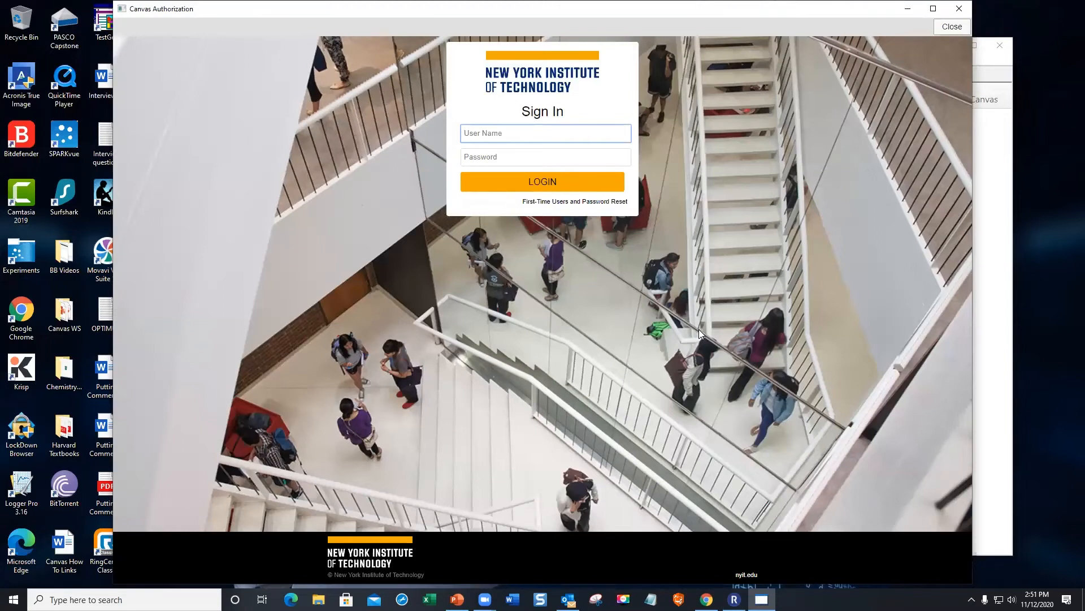
pyautogui.press('Tab')
pyautogui.write('••••••••')
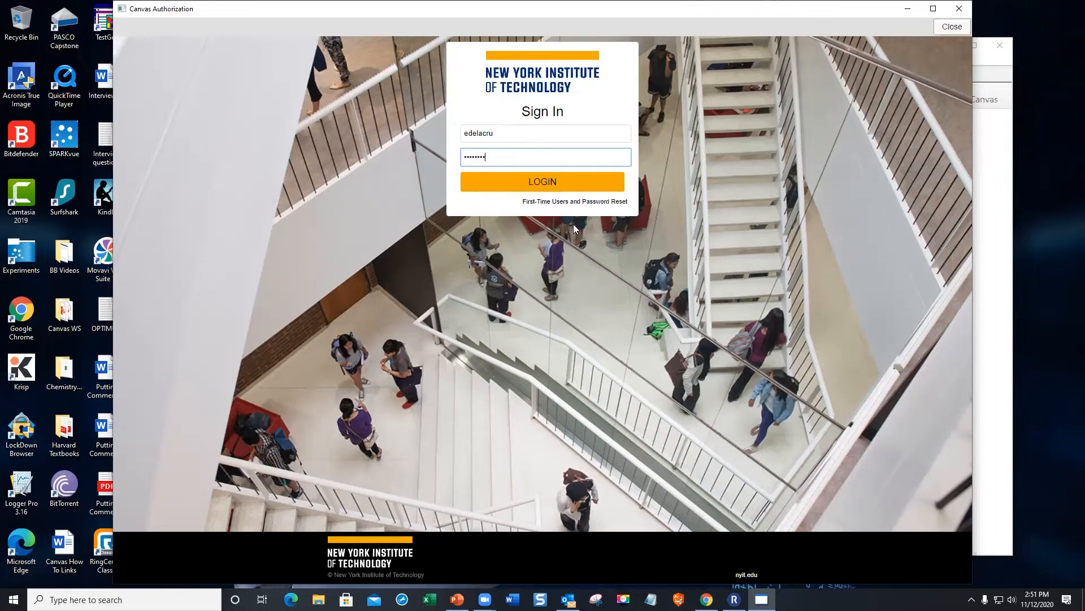
pyautogui.click(542, 182)
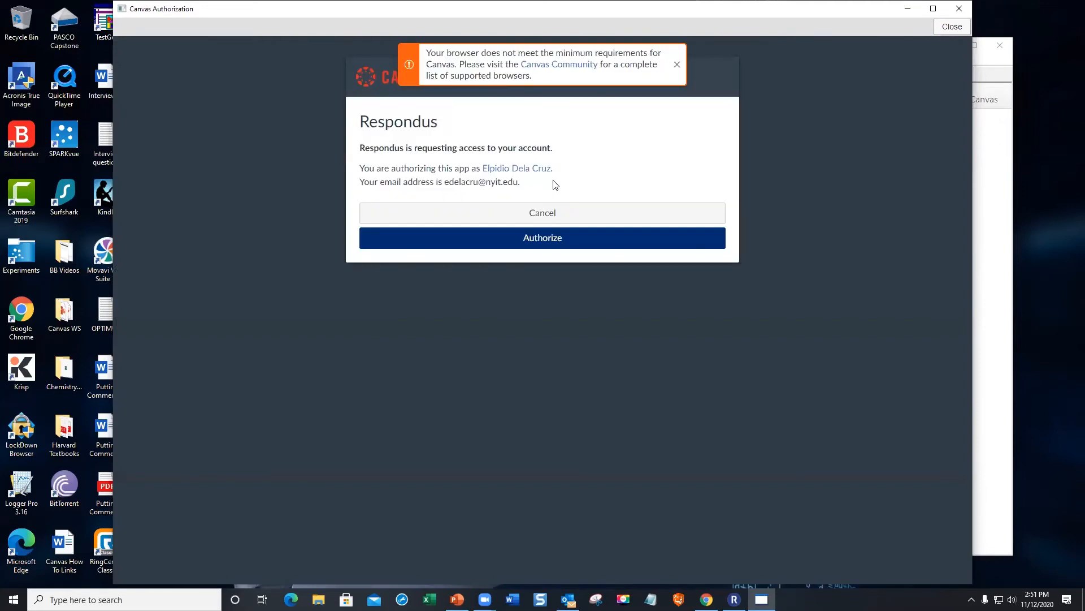
pyautogui.click(552, 244)
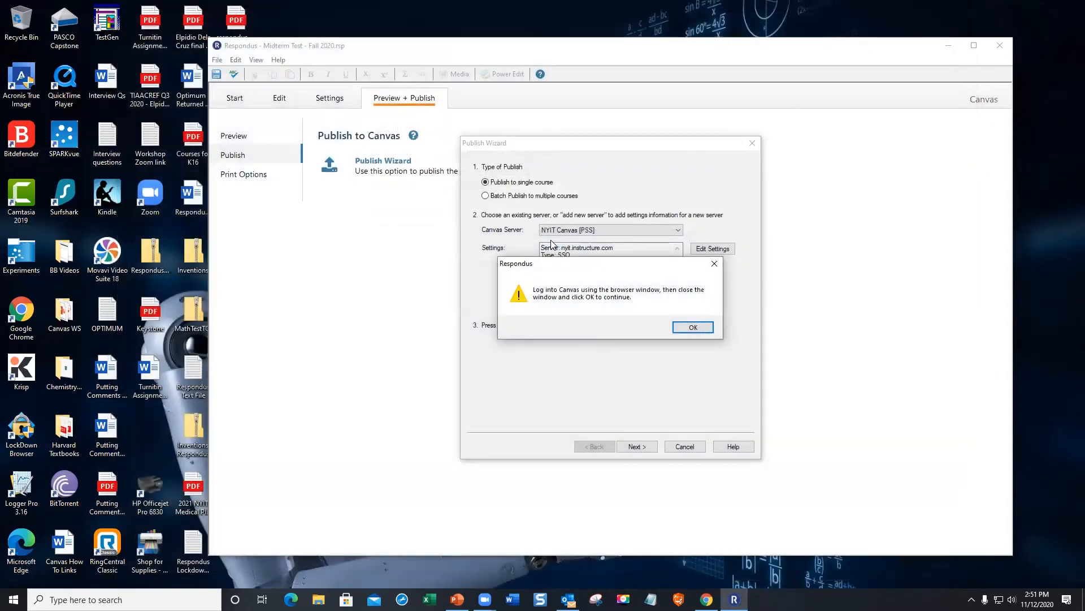
# - Keep the exam as a Graded Quiz named 'Midterm Test - Fall 2020' and continue to course selection
pyautogui.click(690, 327)
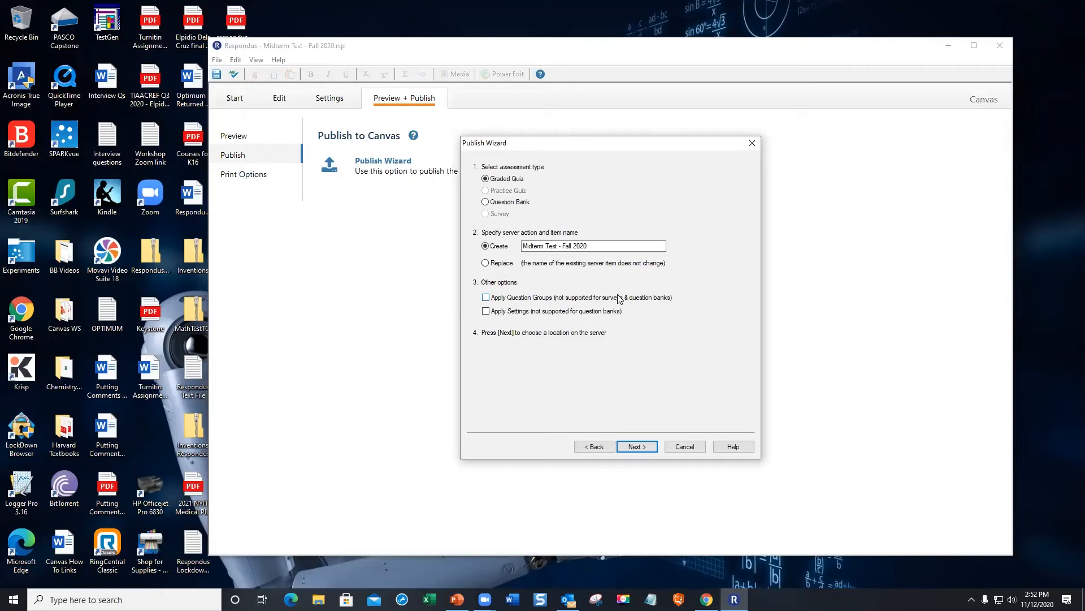
pyautogui.click(647, 447)
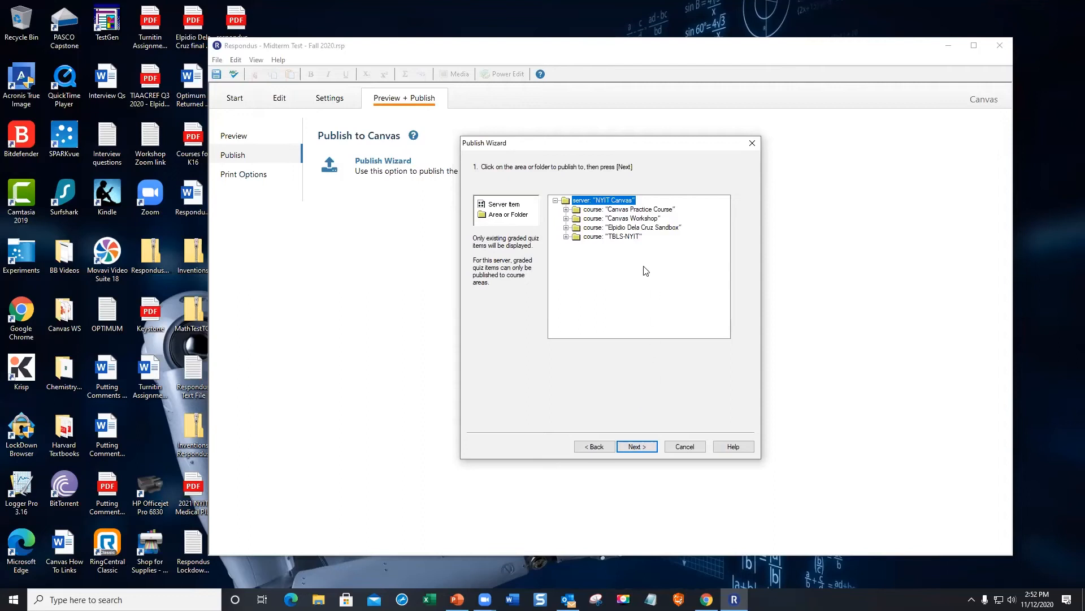
# - Publish Midterm Test - Fall 2020 into the TBLS-NYIT course and finish the wizard after success
pyautogui.doubleClick(628, 236)
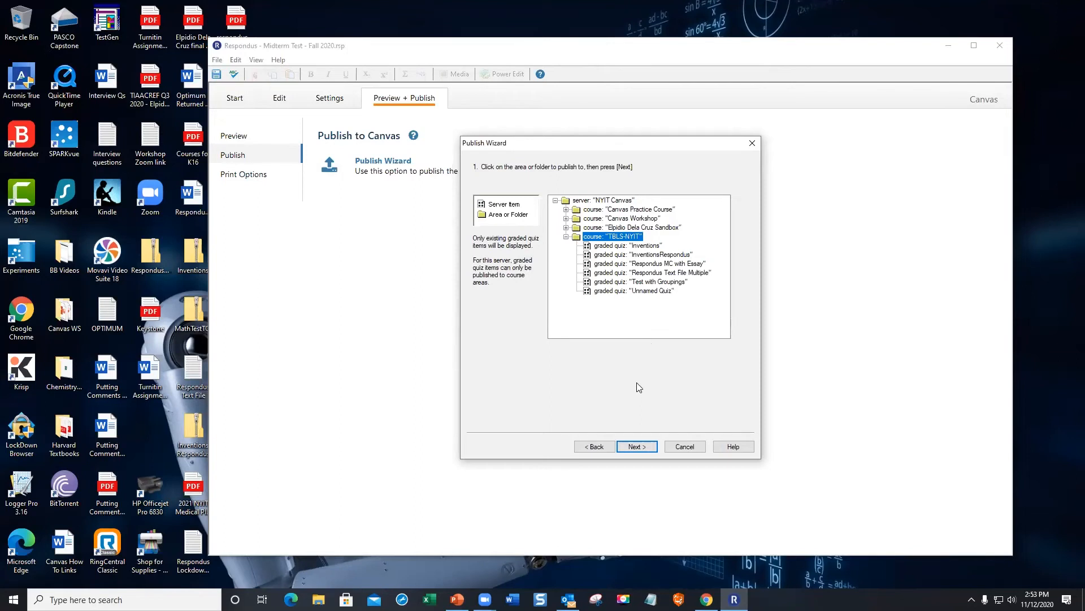
pyautogui.click(637, 447)
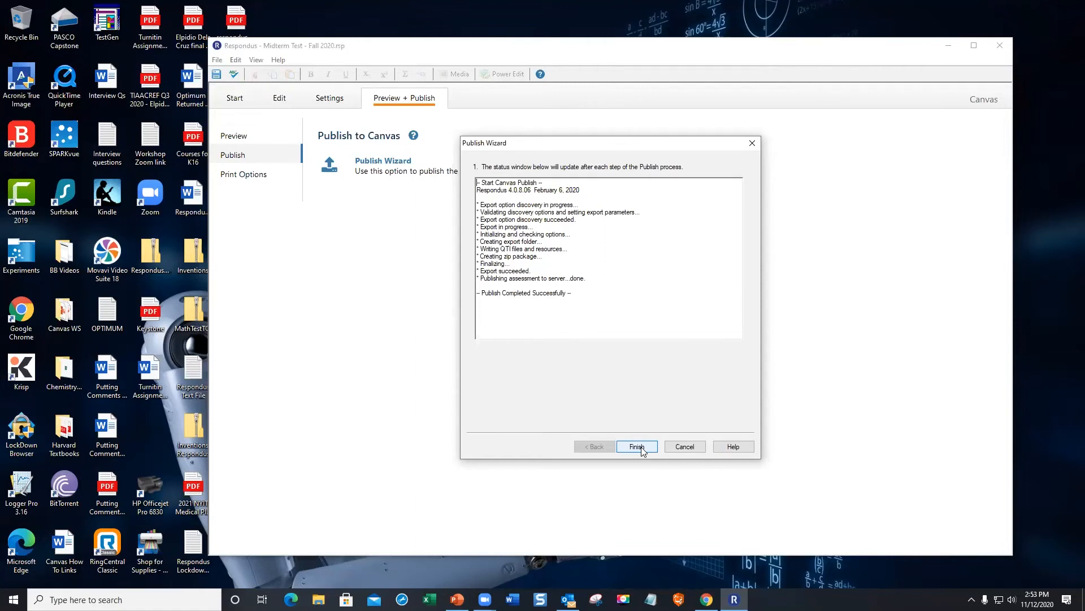
pyautogui.click(637, 447)
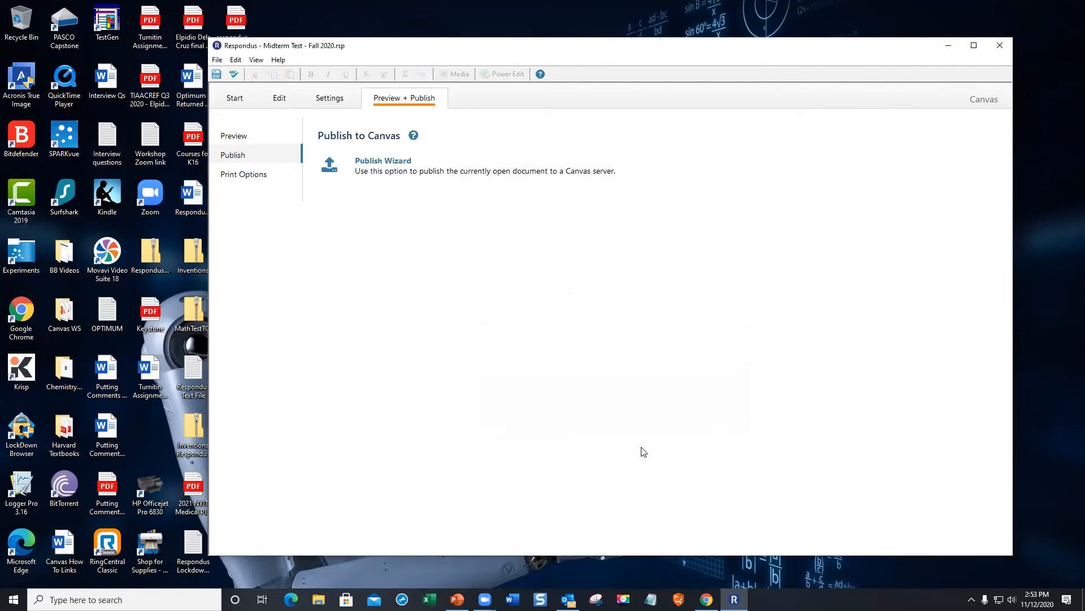
# - In Chrome, open Canvas from the Canvas tile on the my.NYIT Home Page
pyautogui.click(707, 599)
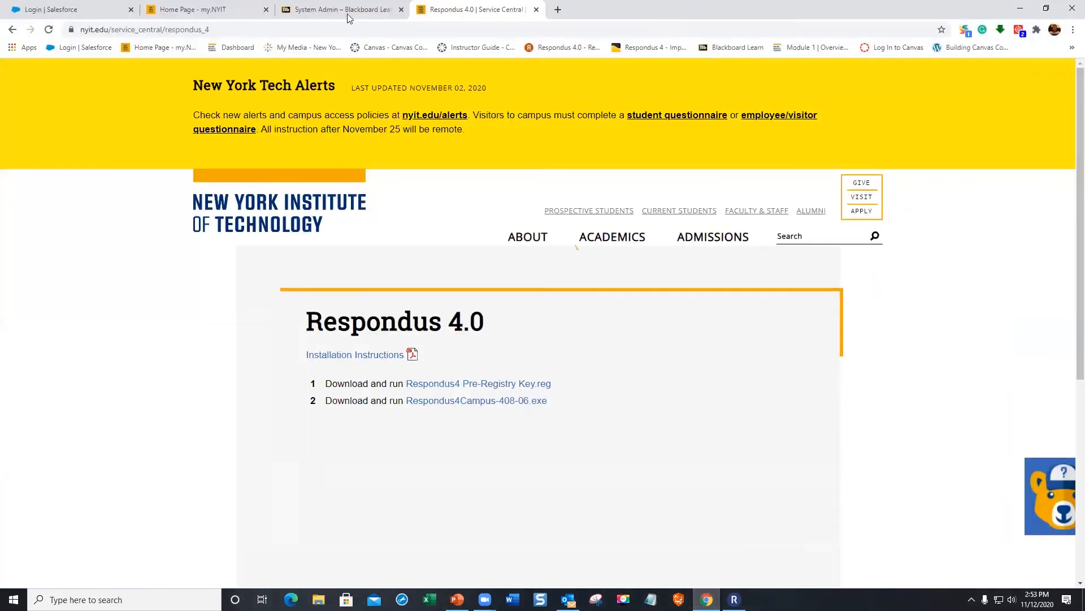
pyautogui.click(243, 16)
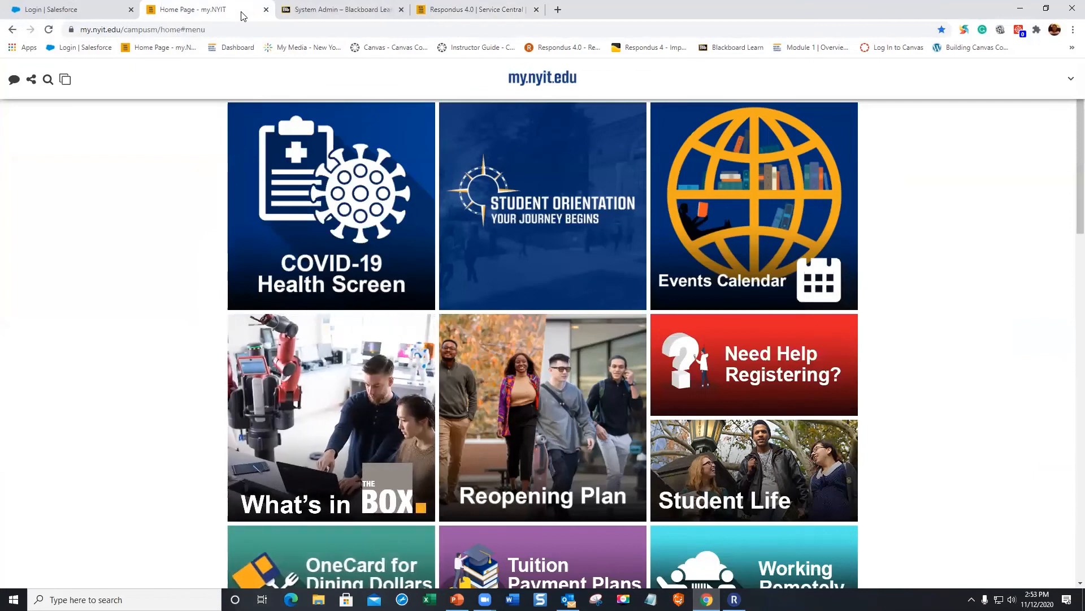
pyautogui.scroll(-7, 426, 285)
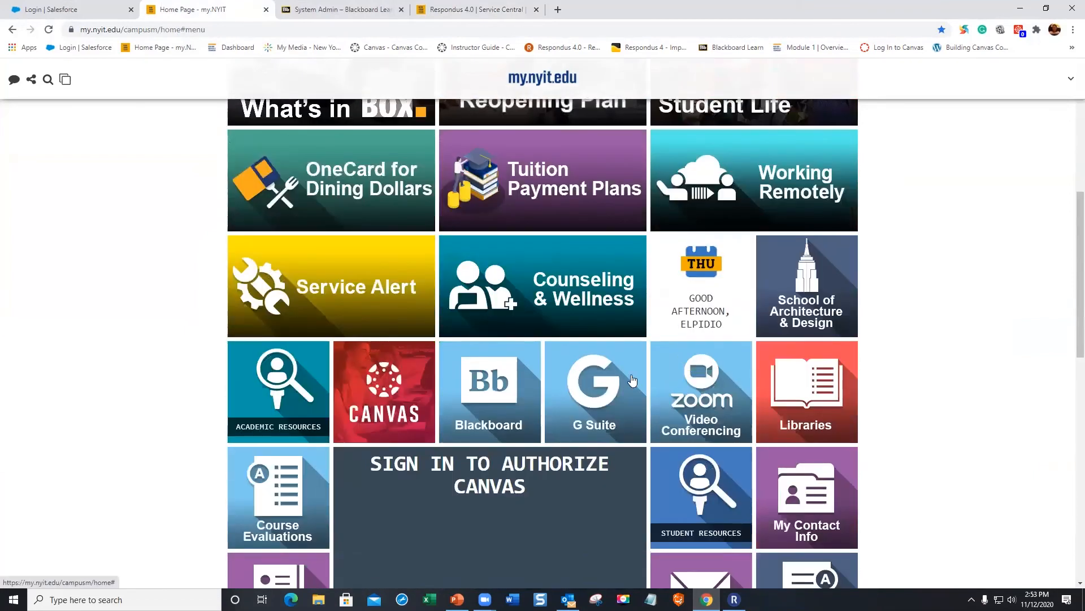
pyautogui.click(392, 417)
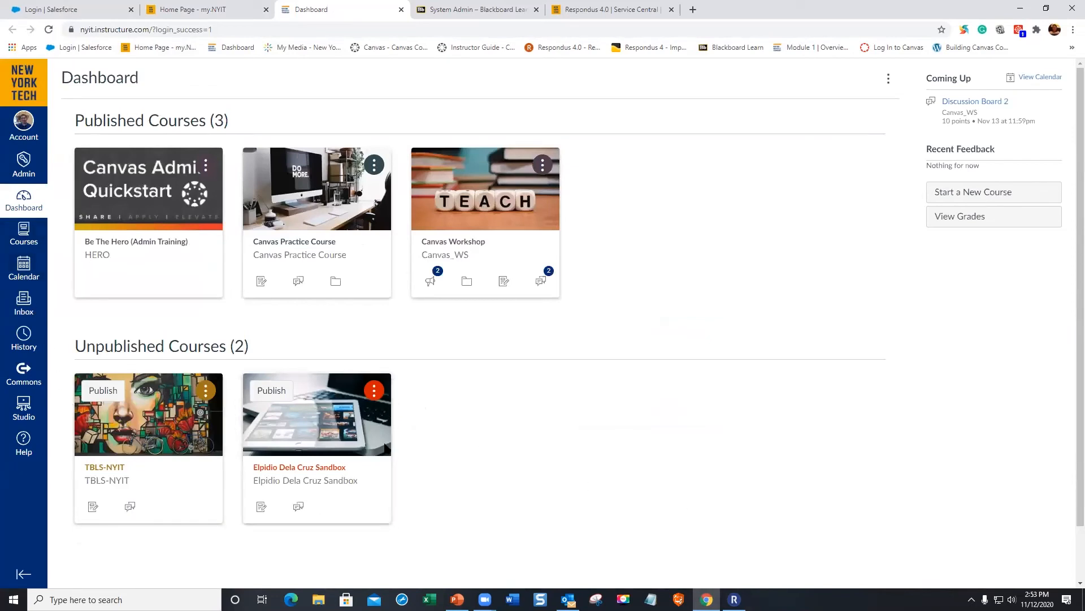
pyautogui.scroll(-1, 480, 424)
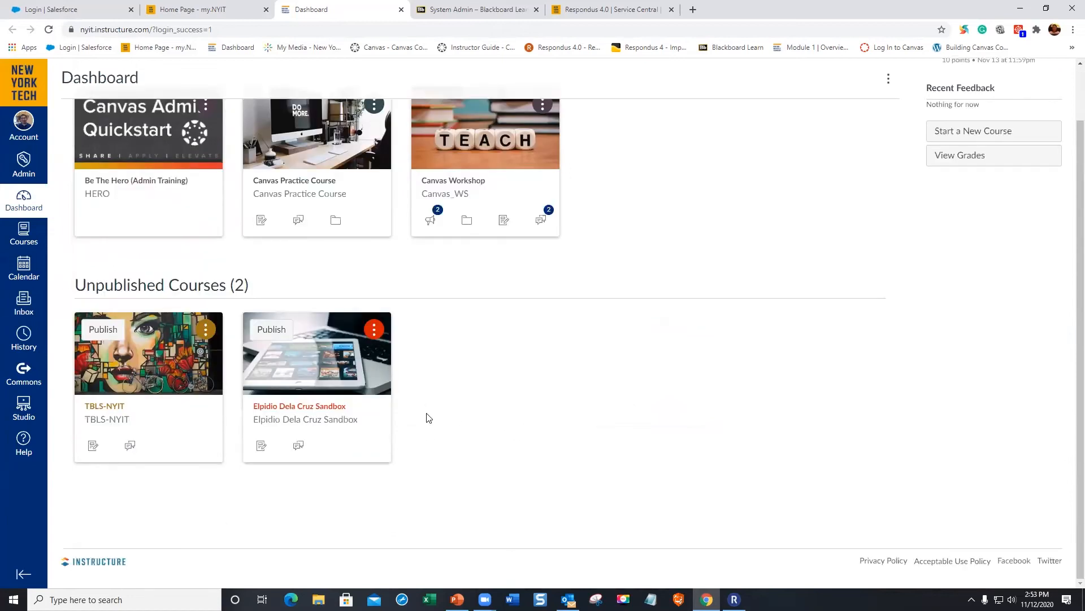
pyautogui.click(118, 410)
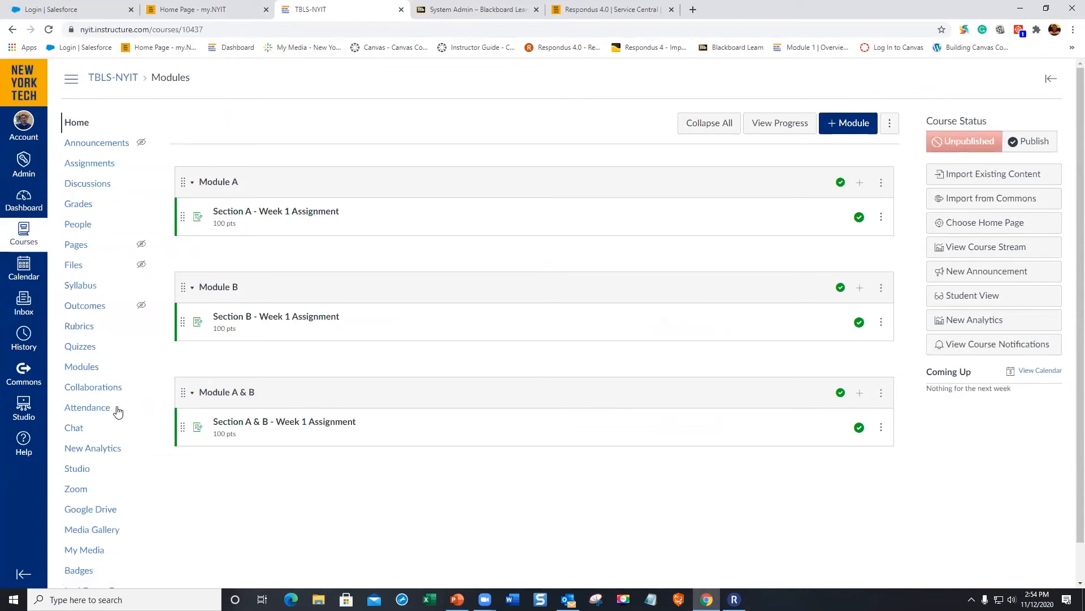
pyautogui.click(79, 347)
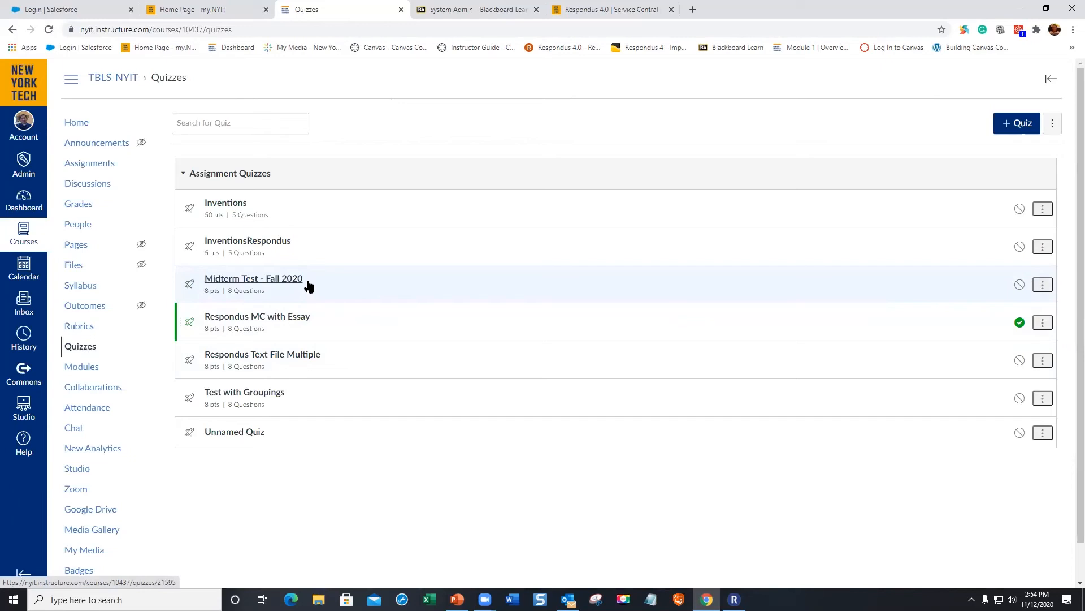
pyautogui.click(25, 207)
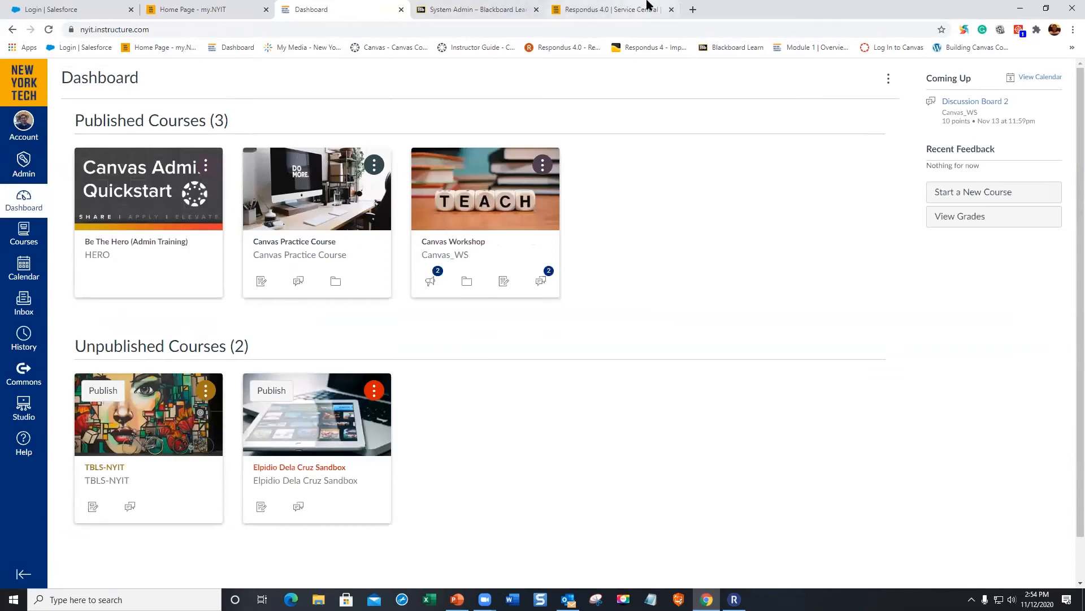
# - Minimize Chrome to bring Respondus back to the front
pyautogui.click(1021, 10)
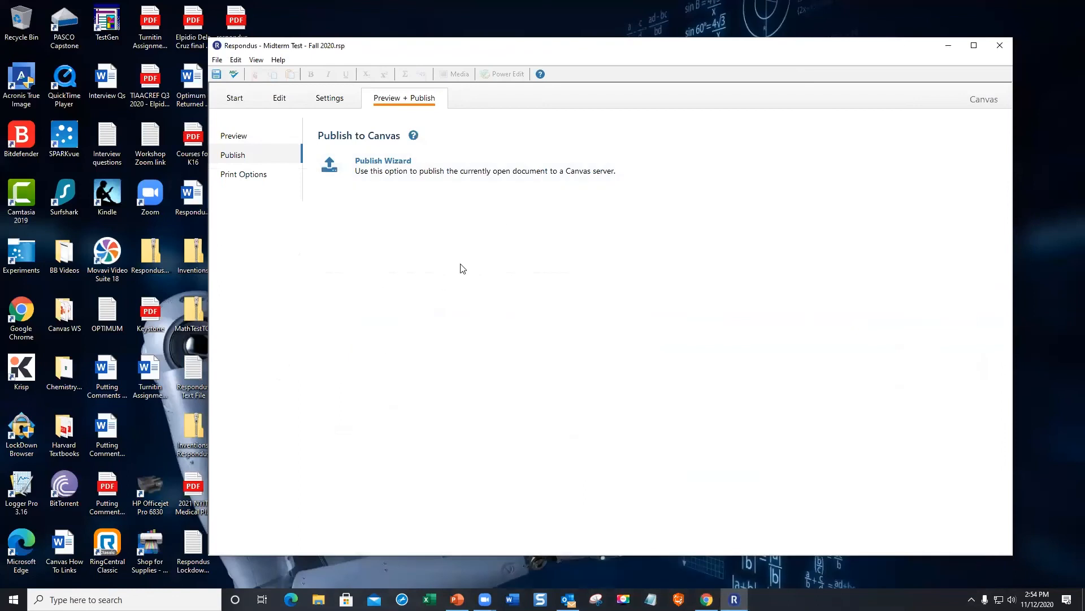
# - Import Respondus Sample Exam as Microsoft Word 2007 (DOCX) into a new exam named 'Midterm Exam - Multiple'
pyautogui.click(234, 99)
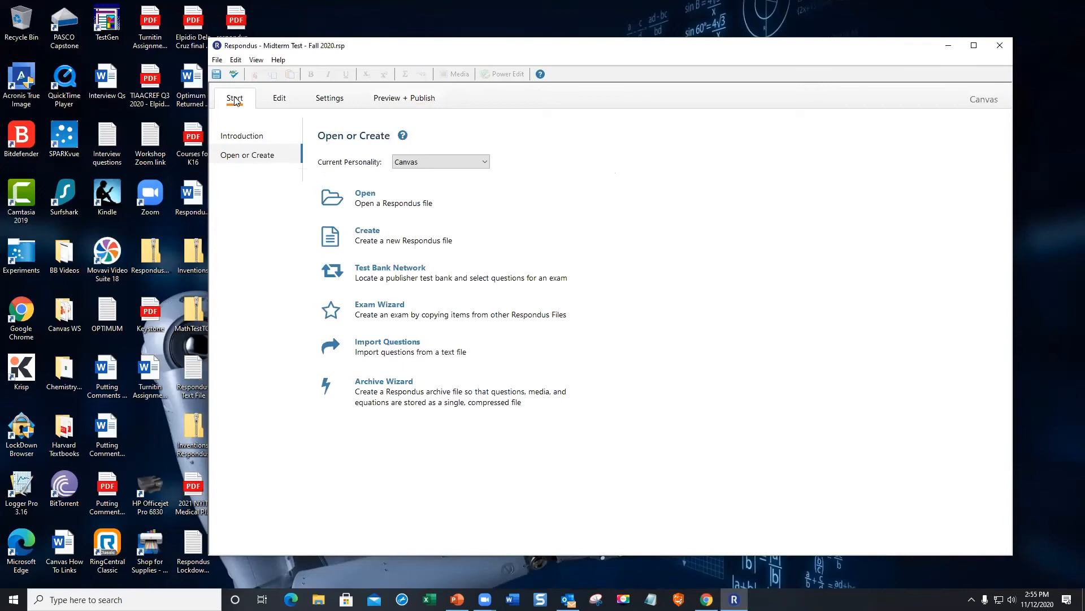
pyautogui.click(393, 346)
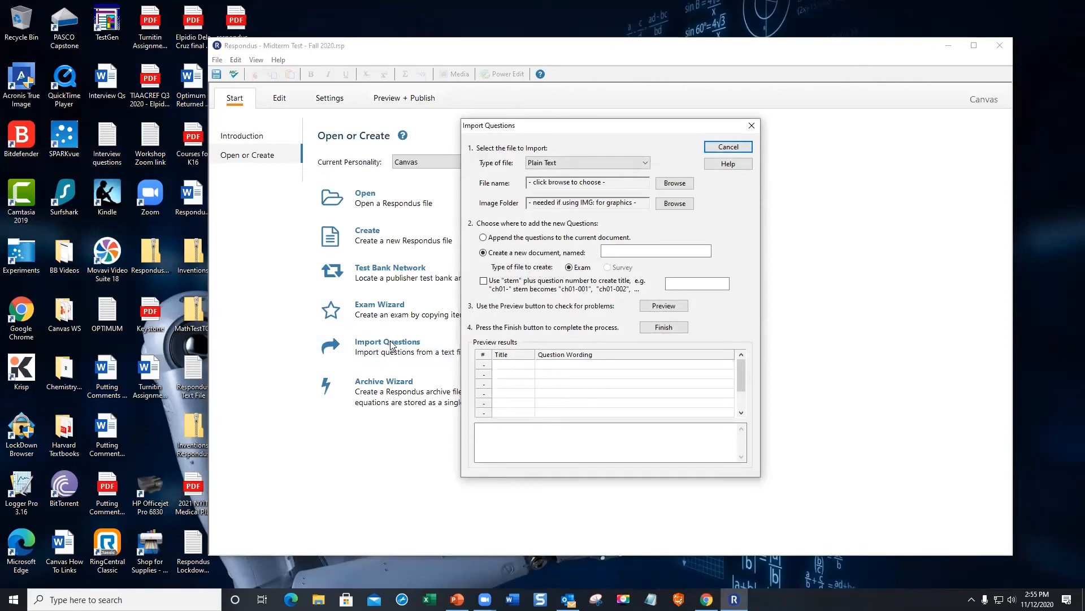
pyautogui.click(631, 170)
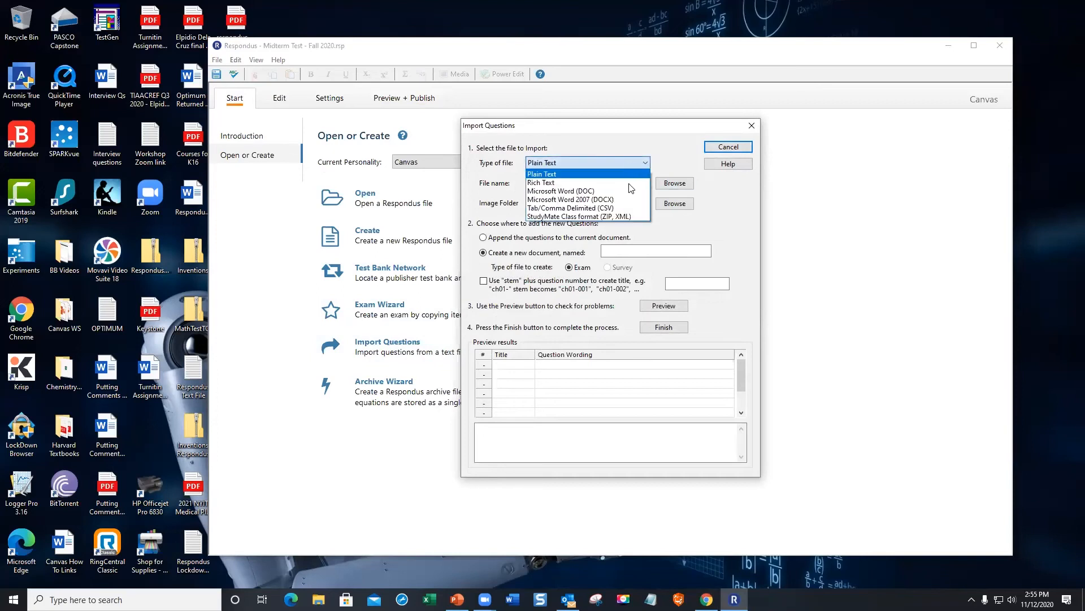
pyautogui.click(626, 201)
pyautogui.click(675, 183)
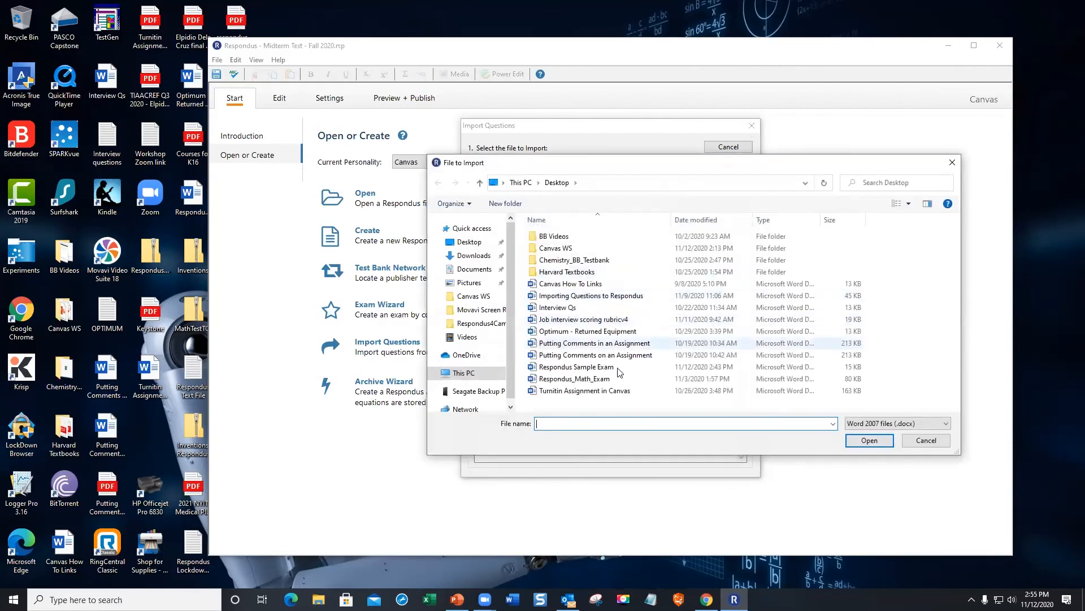
pyautogui.click(601, 369)
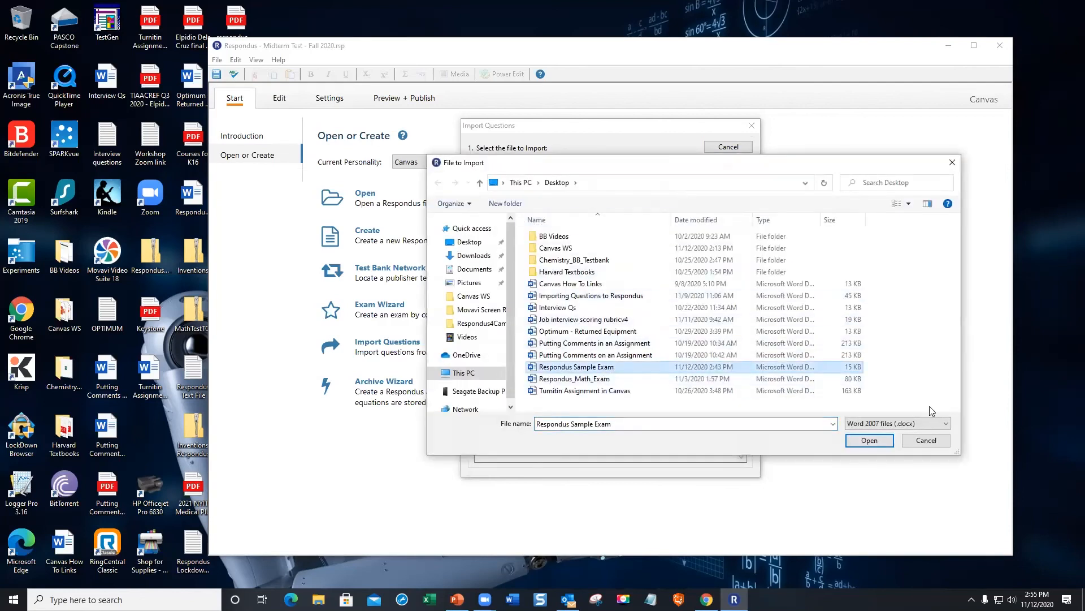
pyautogui.click(874, 442)
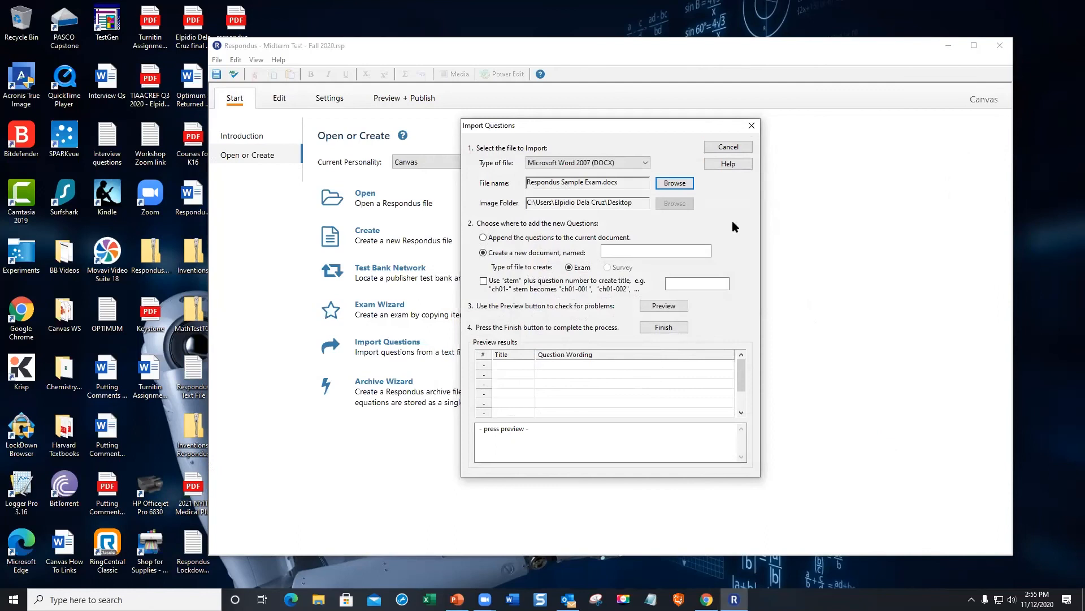
pyautogui.click(630, 252)
pyautogui.write('Midterm Exam - Multiple')
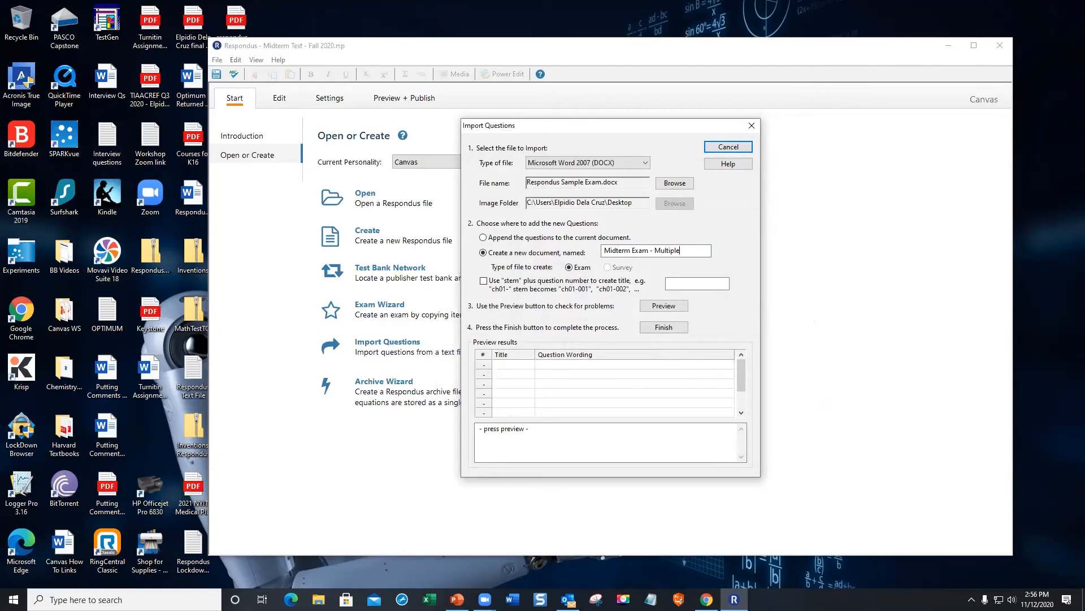
# - Preview and finish importing the eight questions into Midterm Exam - Multiple.rsp, then open Preview + Publish
pyautogui.click(664, 304)
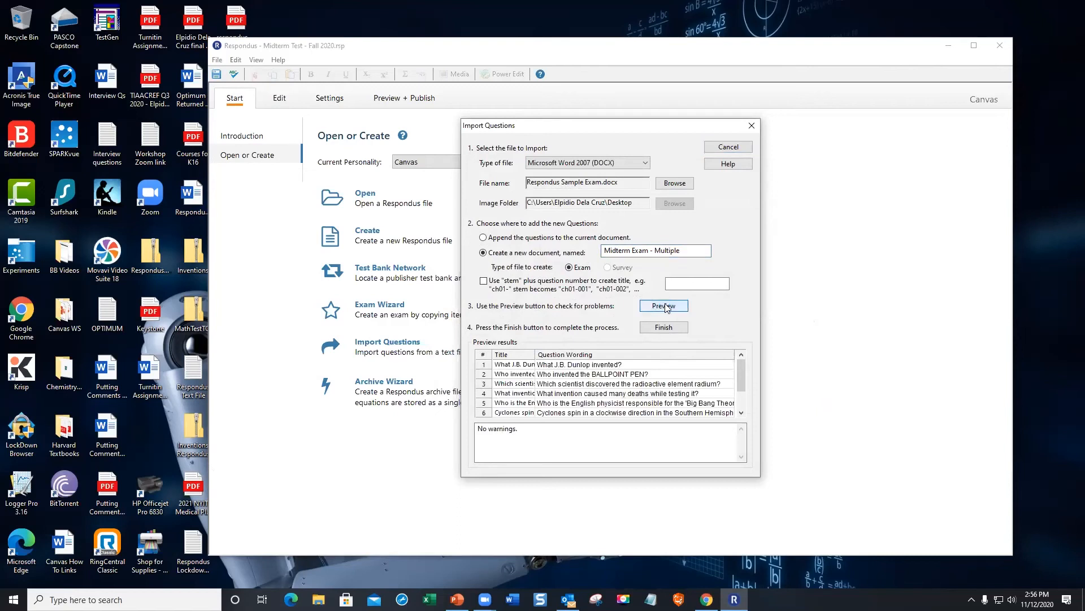
pyautogui.click(664, 327)
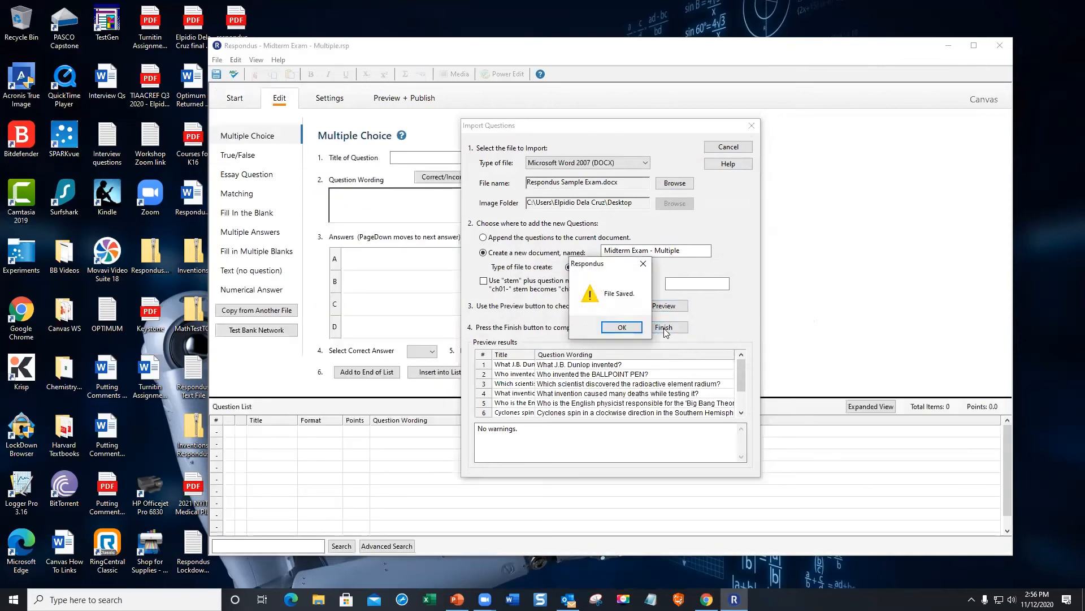
pyautogui.click(620, 327)
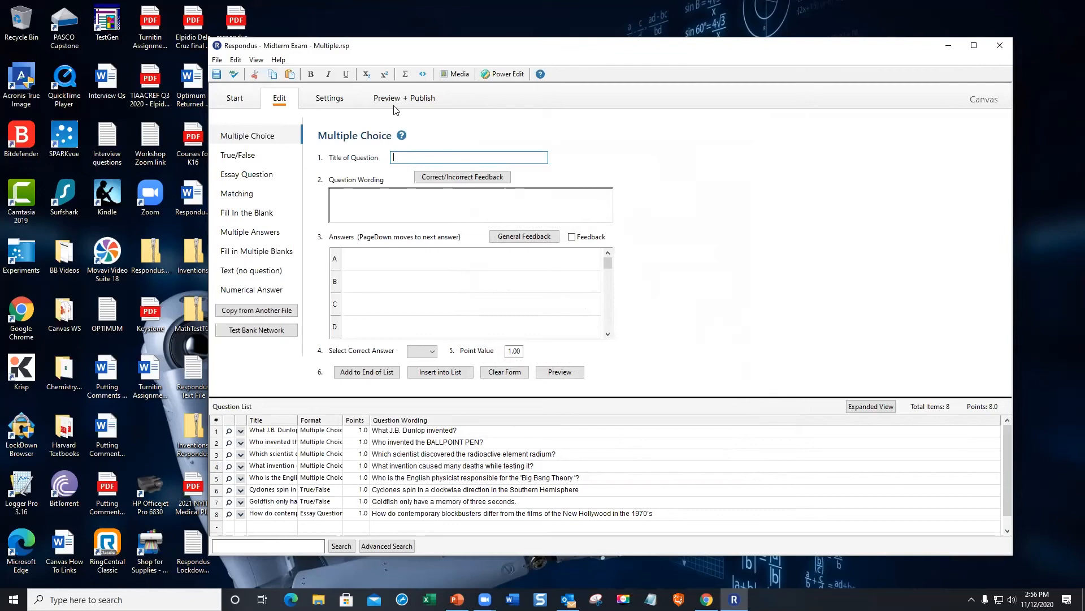
pyautogui.click(407, 100)
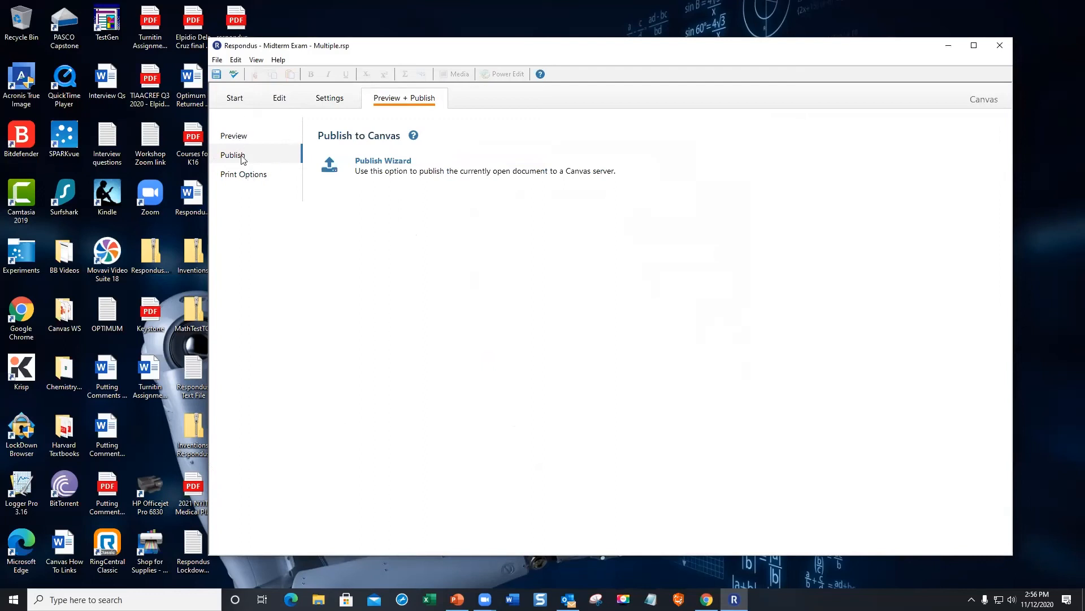
# - Start the Publish Wizard with Batch Publish to multiple courses on the NYIT Canvas [PSS] server
pyautogui.click(398, 166)
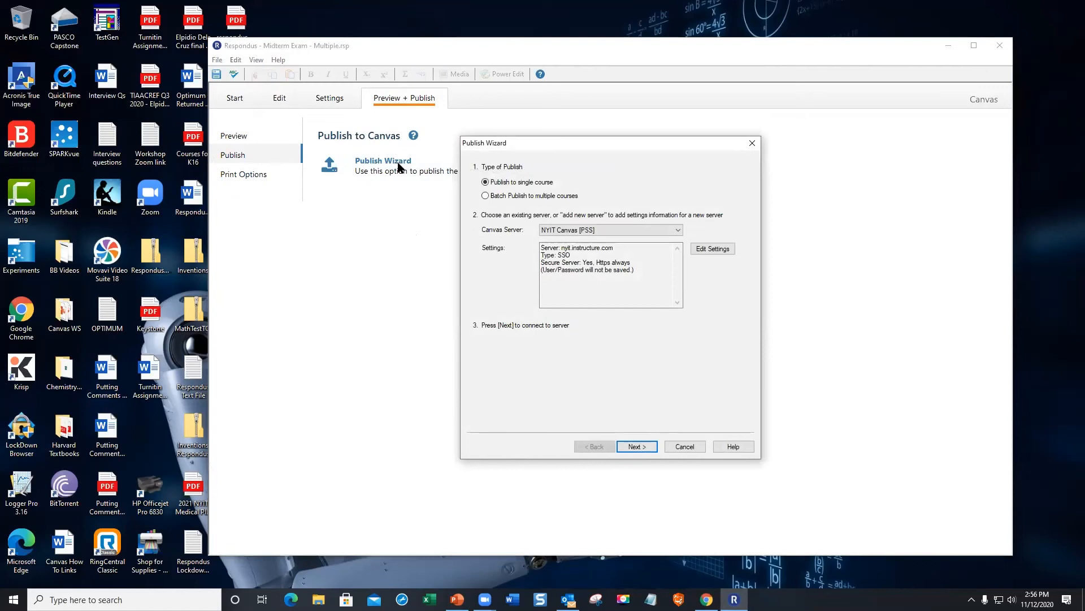
pyautogui.click(486, 196)
pyautogui.click(642, 444)
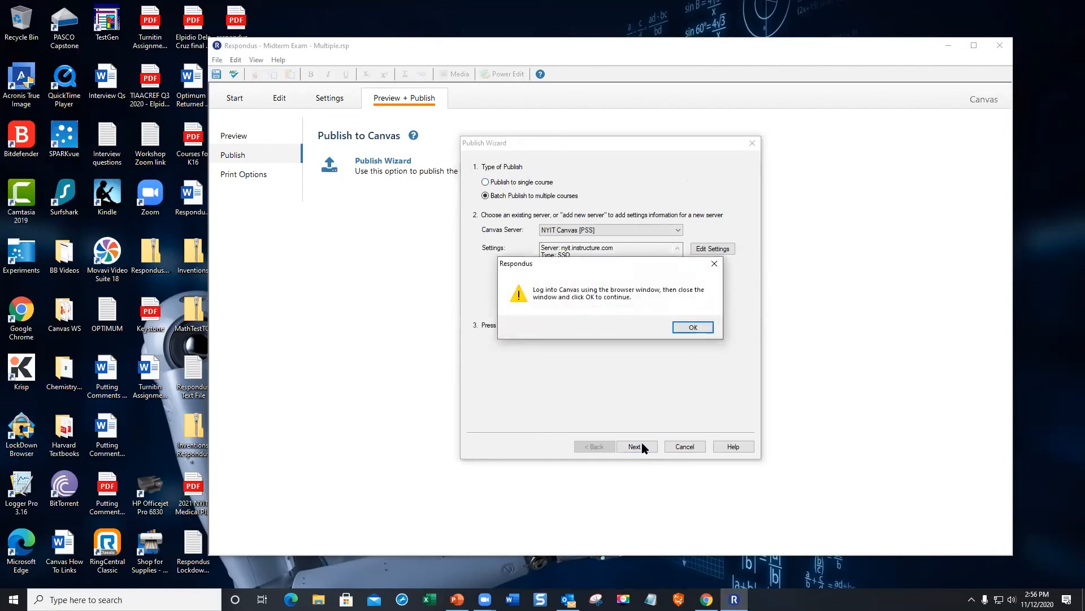
# - Log into Canvas with the account username and password, then authorize Respondus access
pyautogui.click(691, 327)
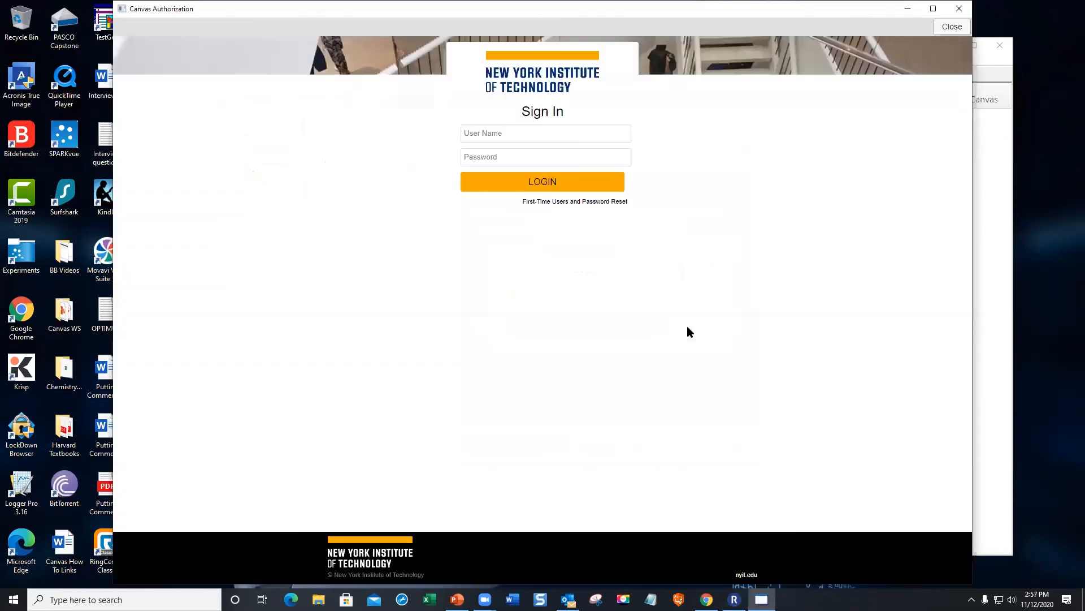
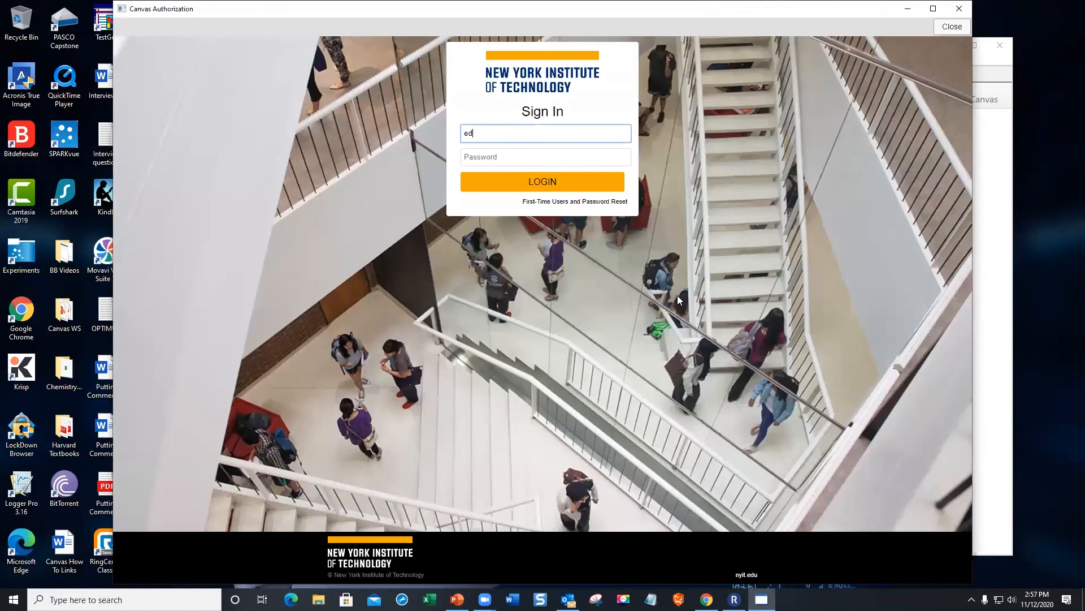
pyautogui.press('Tab')
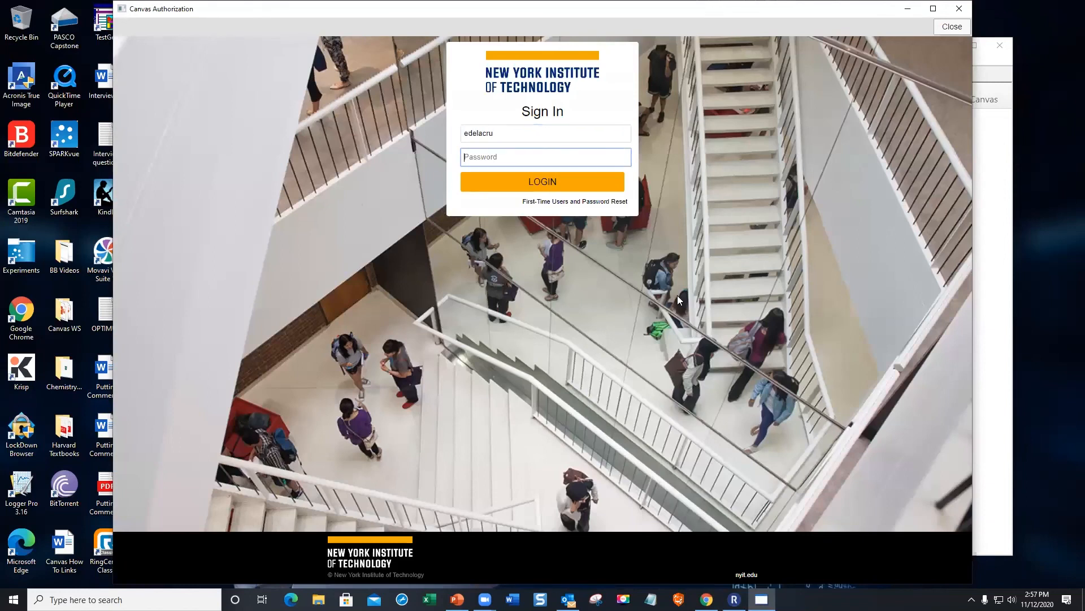
pyautogui.write('••••••••')
pyautogui.click(557, 184)
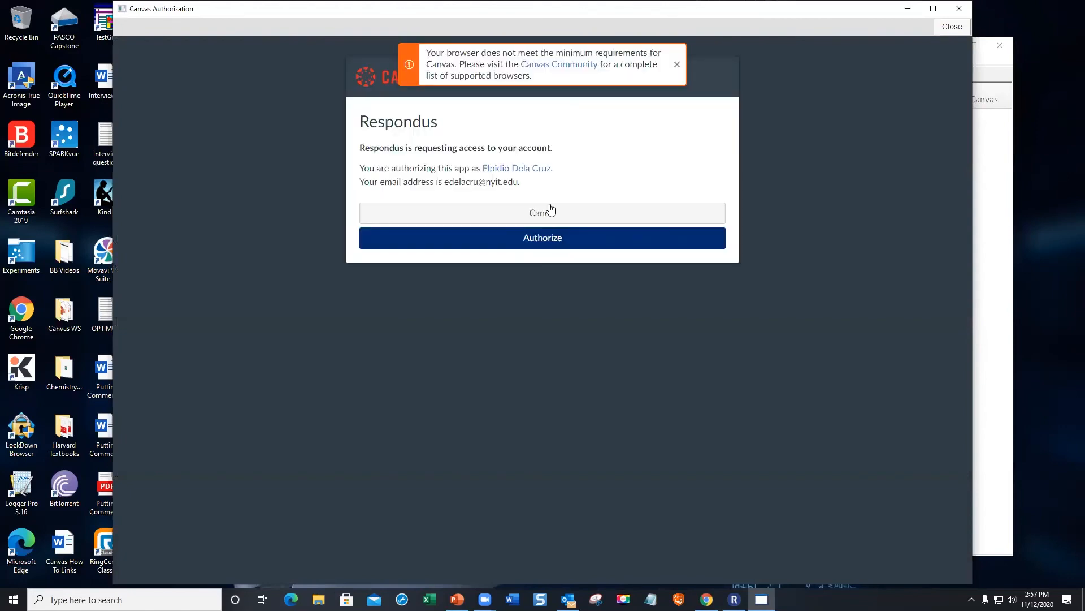
pyautogui.click(541, 237)
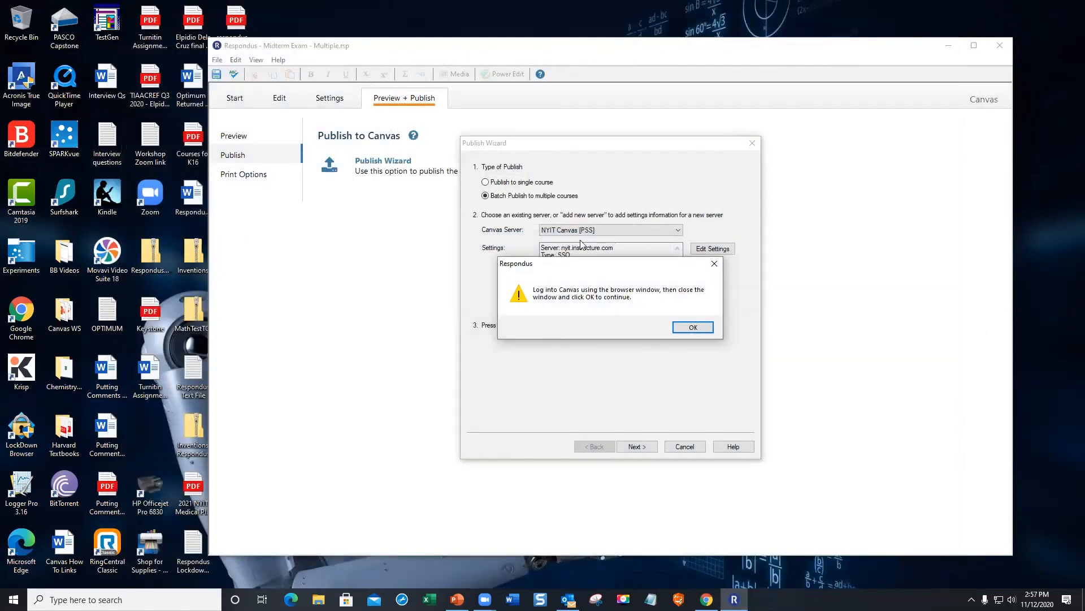
# - Select the Sandbox, TBLS-NYIT and Canvas Workshop courses and start the batch publish
pyautogui.click(685, 328)
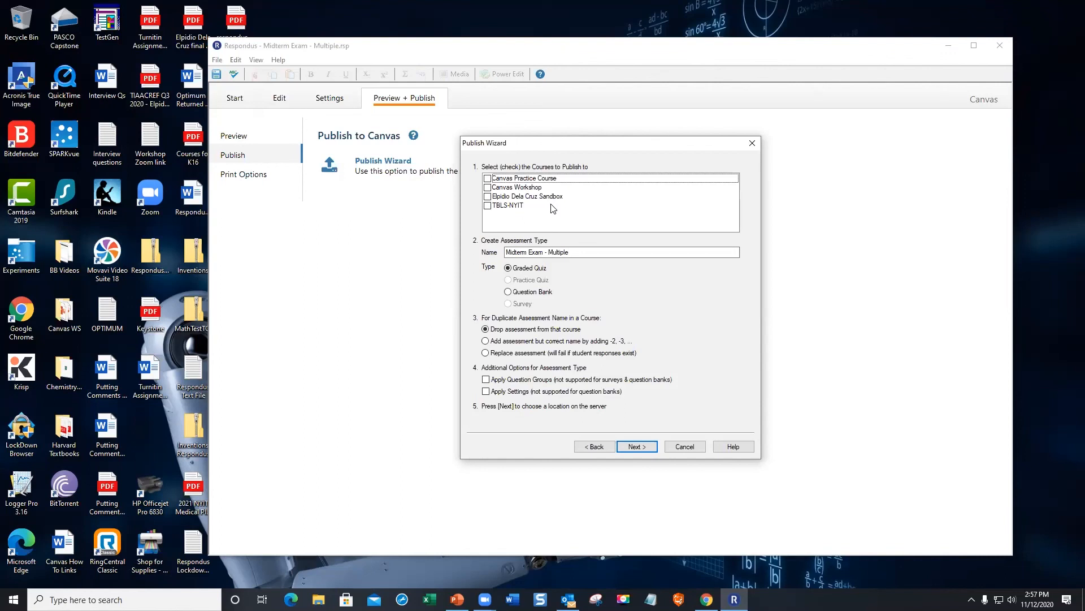
pyautogui.click(488, 197)
pyautogui.click(488, 205)
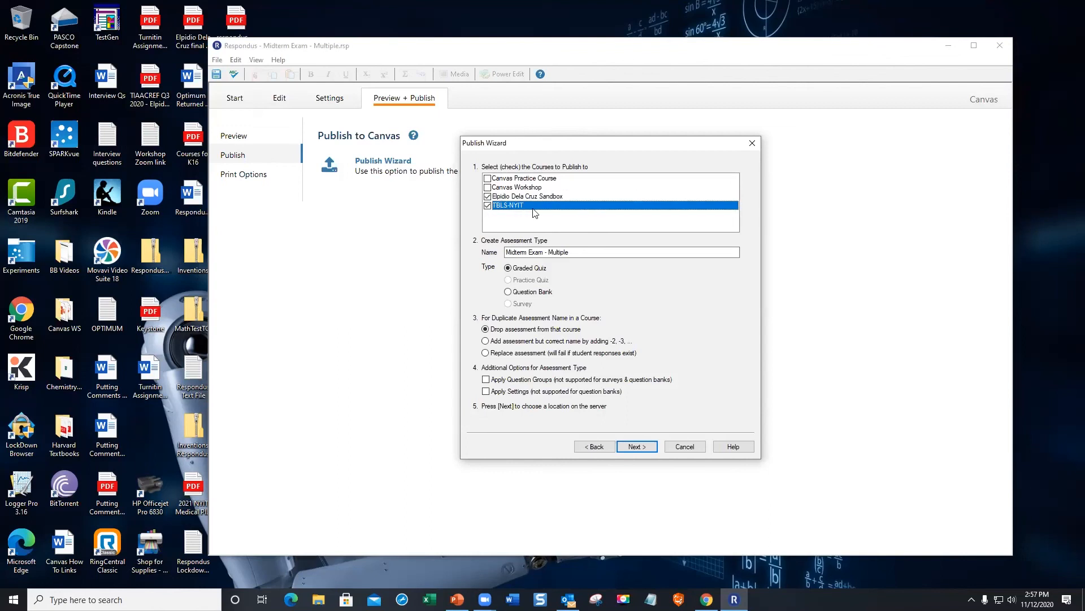
pyautogui.click(487, 187)
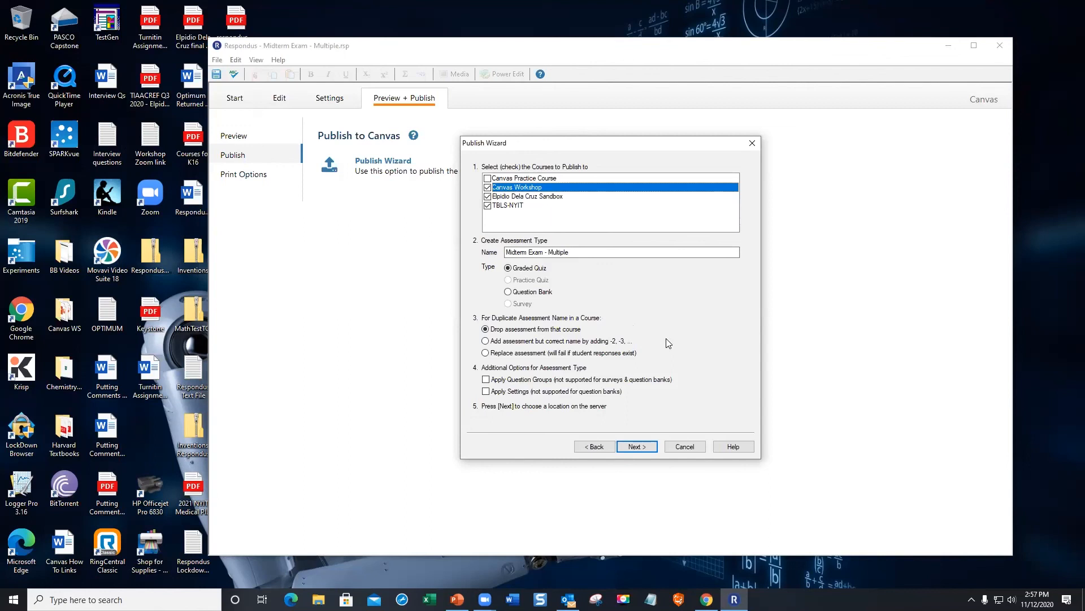
pyautogui.click(636, 446)
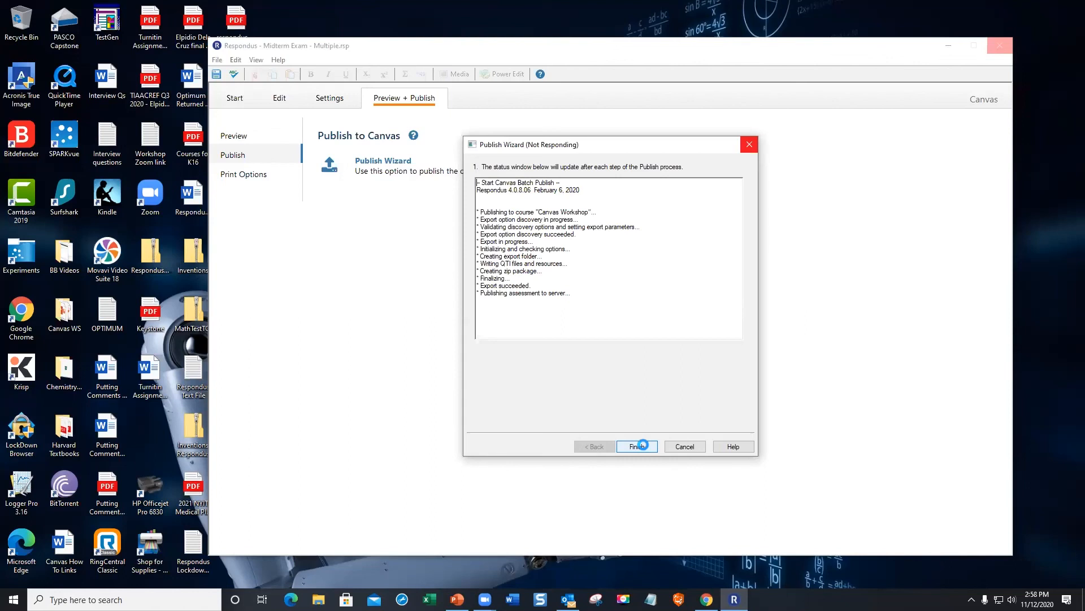
# - Finish the Publish Wizard now that the batch publish to Canvas is complete
pyautogui.click(639, 446)
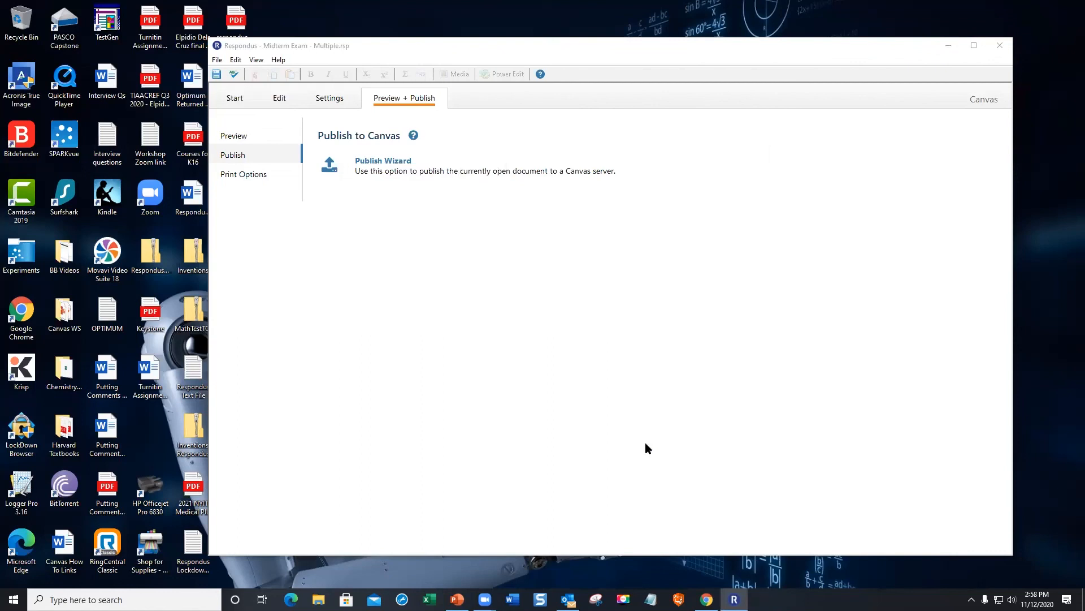
pyautogui.moveTo(734, 598)
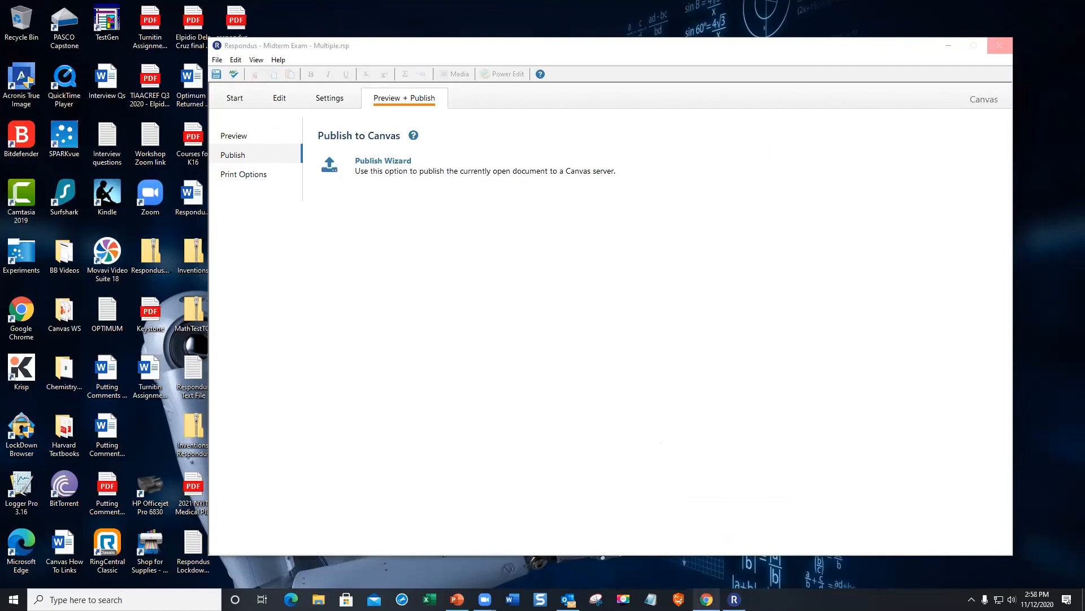
# - Verify Midterm Exam - Multiple (8 pts, 8 questions) in the Sandbox course's Quizzes, then return to Dashboard
pyautogui.click(713, 574)
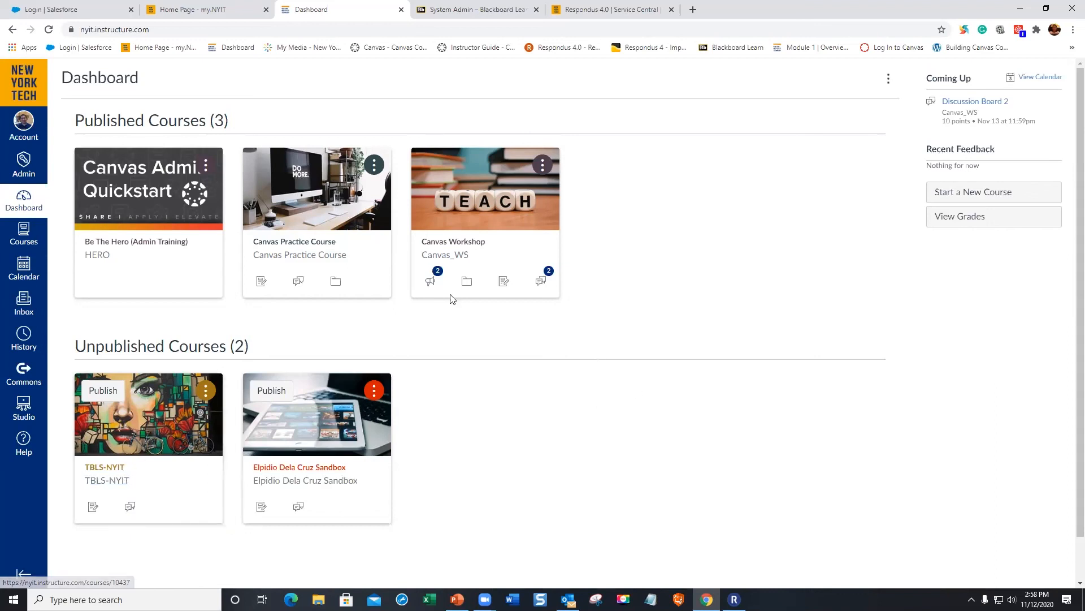
pyautogui.click(306, 469)
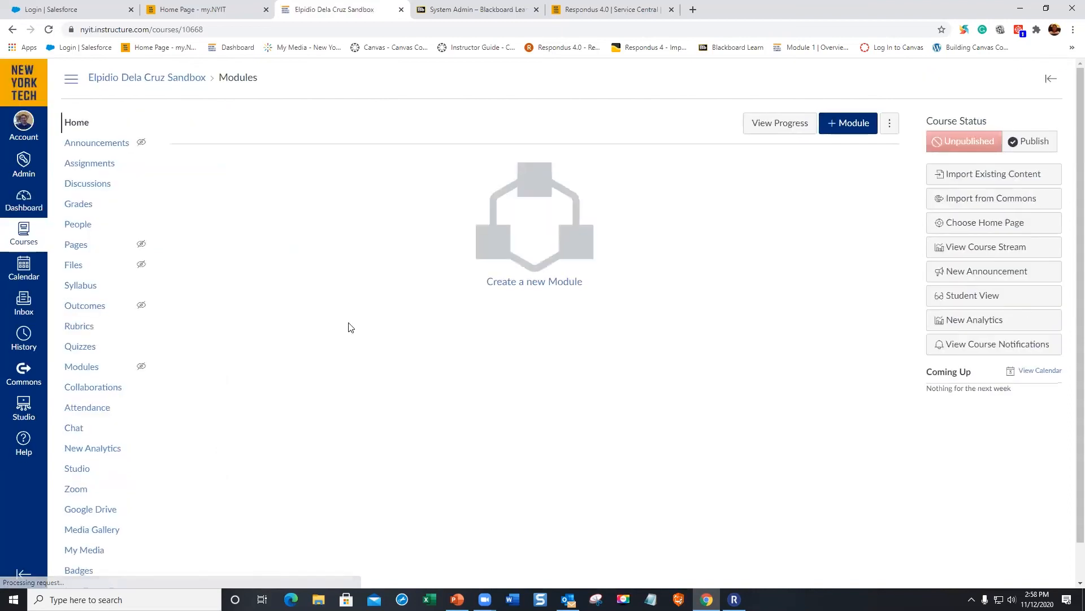
pyautogui.click(89, 355)
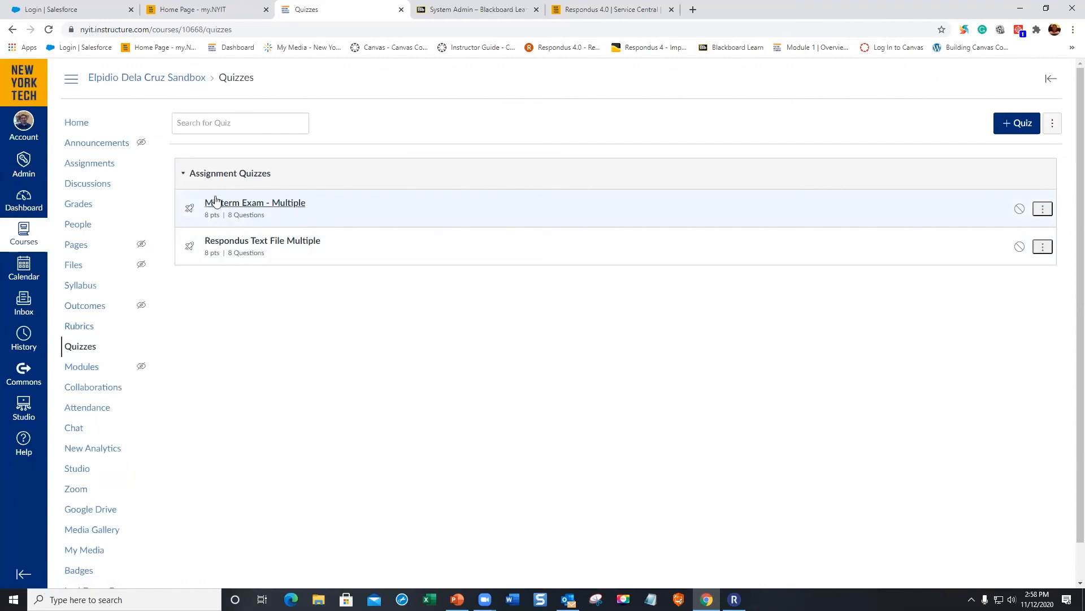
pyautogui.click(31, 206)
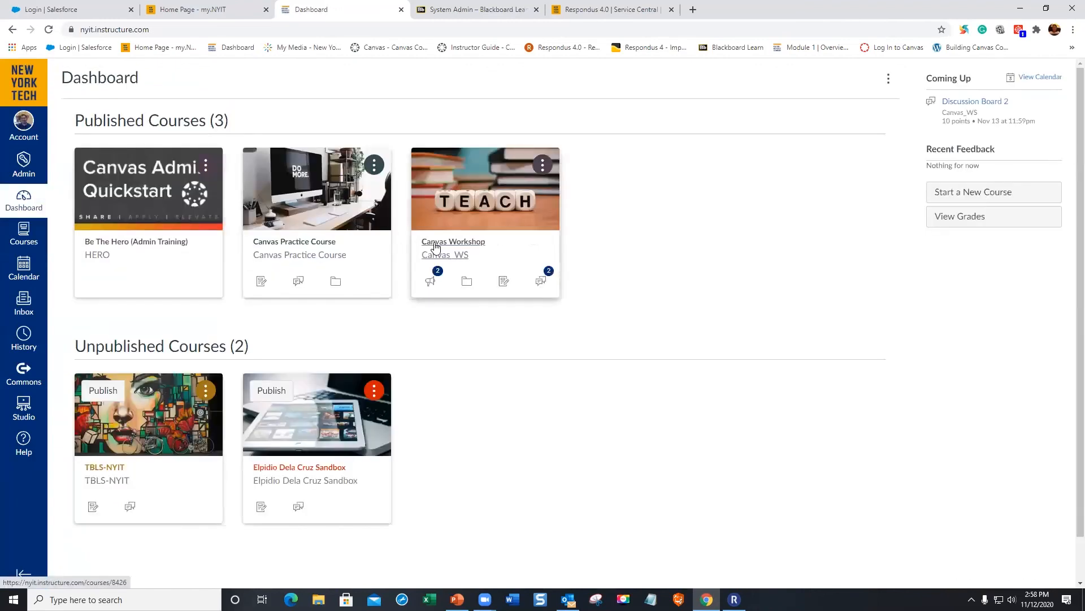
pyautogui.click(435, 242)
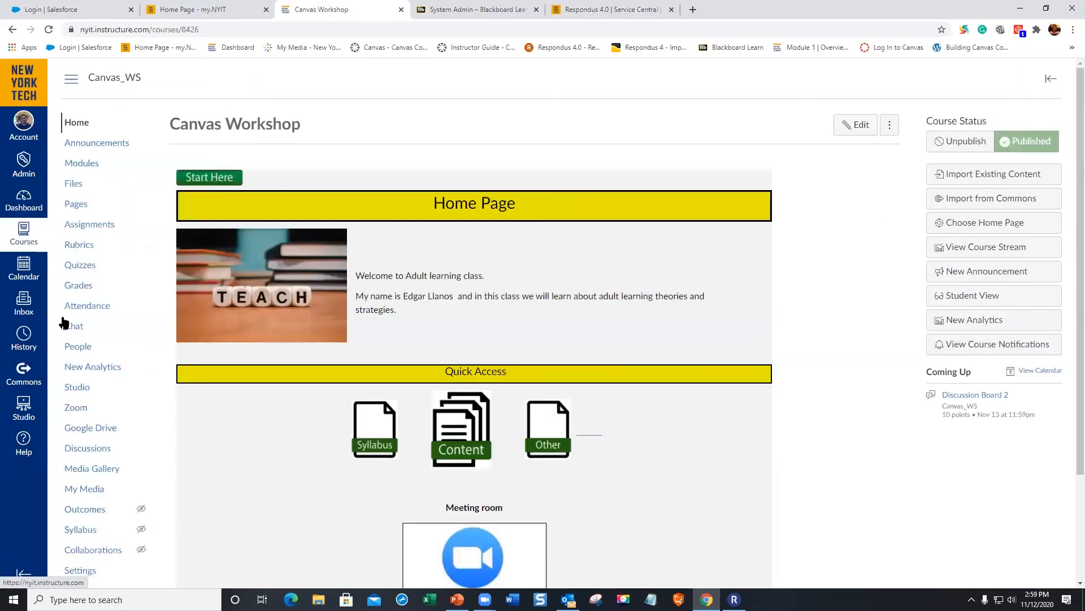
pyautogui.click(79, 271)
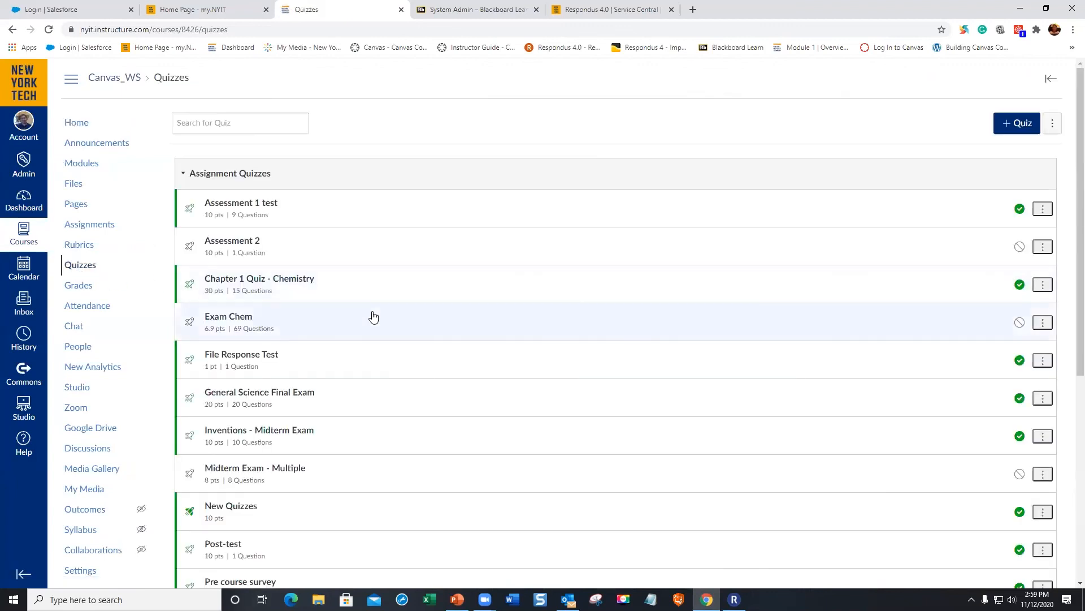
pyautogui.scroll(-2, 380, 327)
pyautogui.scroll(-1, 383, 327)
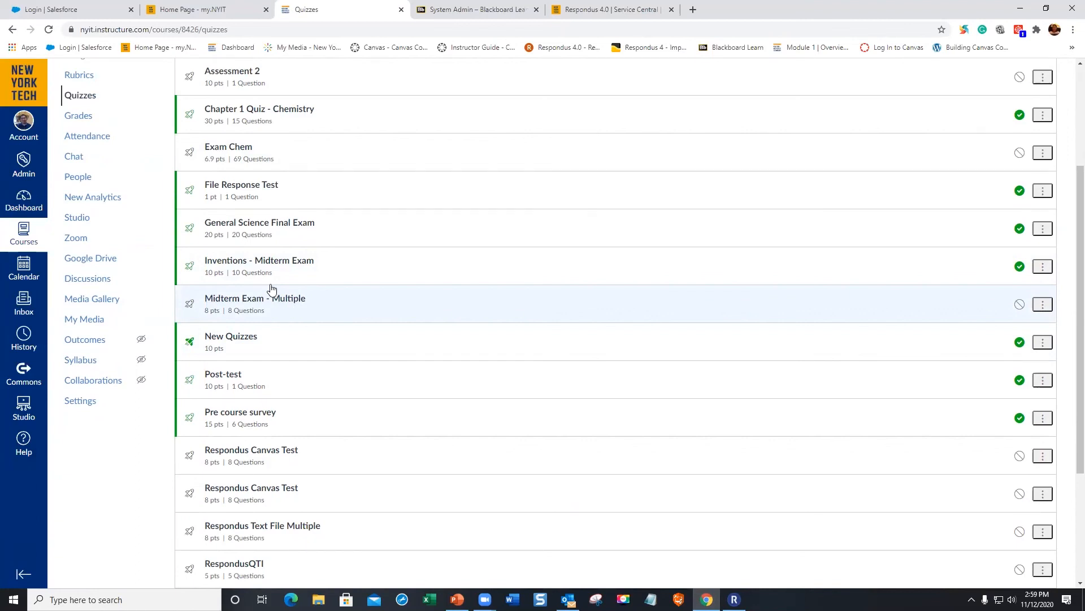
pyautogui.click(30, 202)
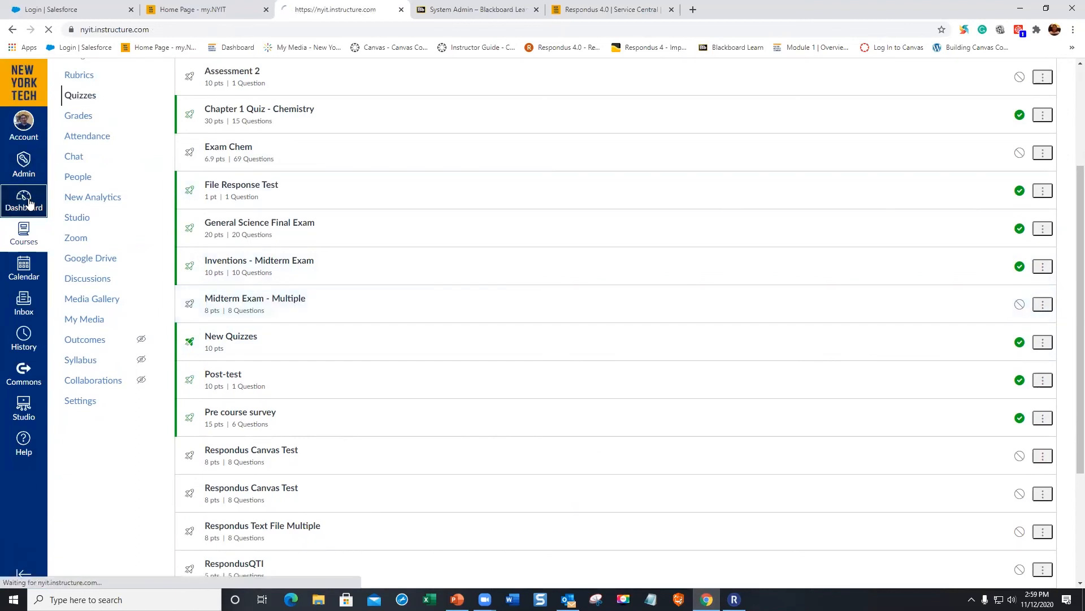